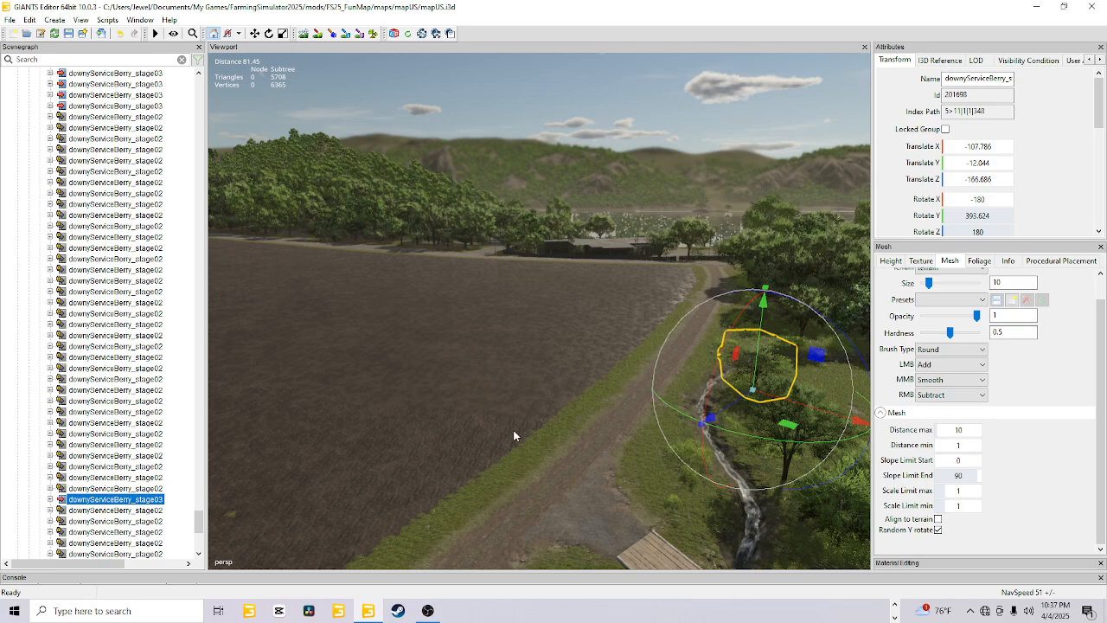
Step: Open the Replace tool with the selected downyServiceBerry_stage03 tree by the creek as the node to find
{"action": "left_click", "coordinate": [950, 365]}
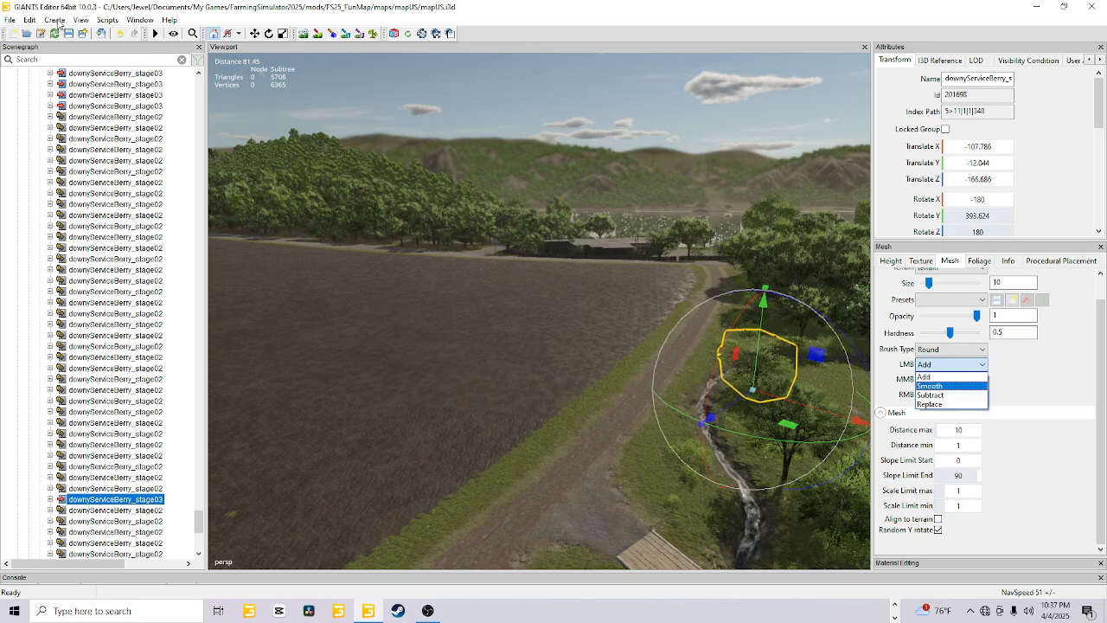
{"action": "left_click", "coordinate": [57, 21]}
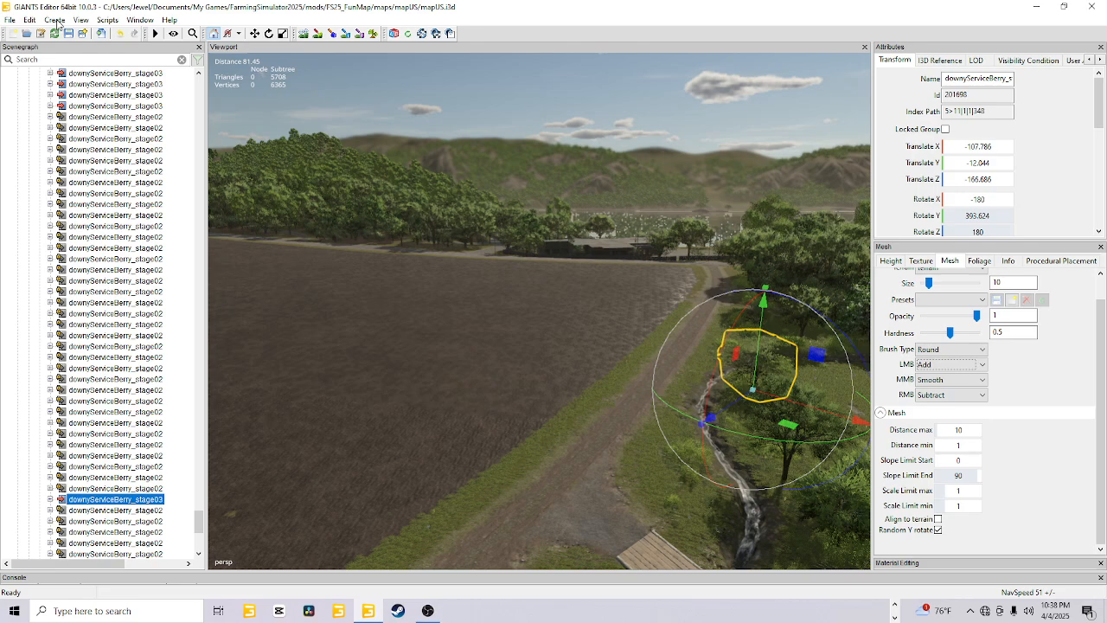
{"action": "left_click", "coordinate": [57, 21]}
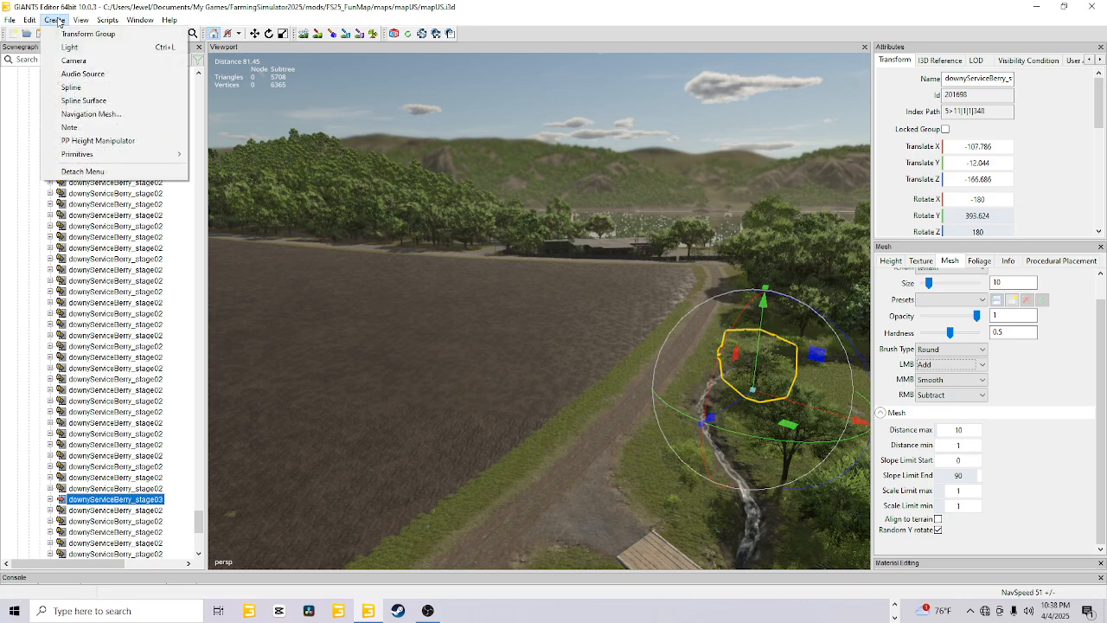
{"action": "mouse_move", "coordinate": [30, 24]}
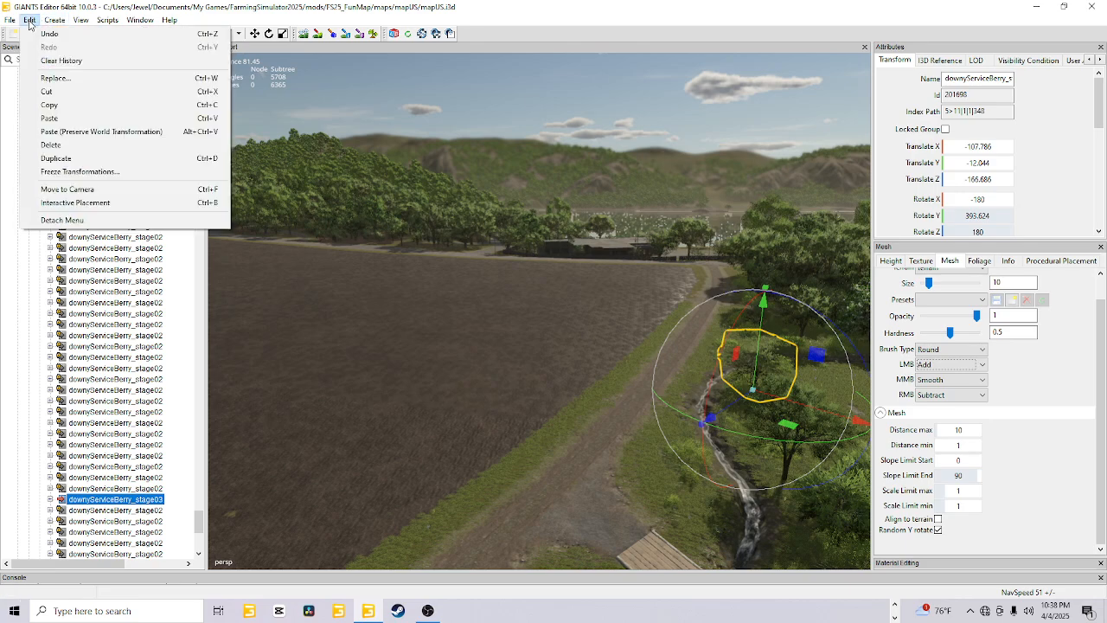
{"action": "left_click", "coordinate": [73, 78]}
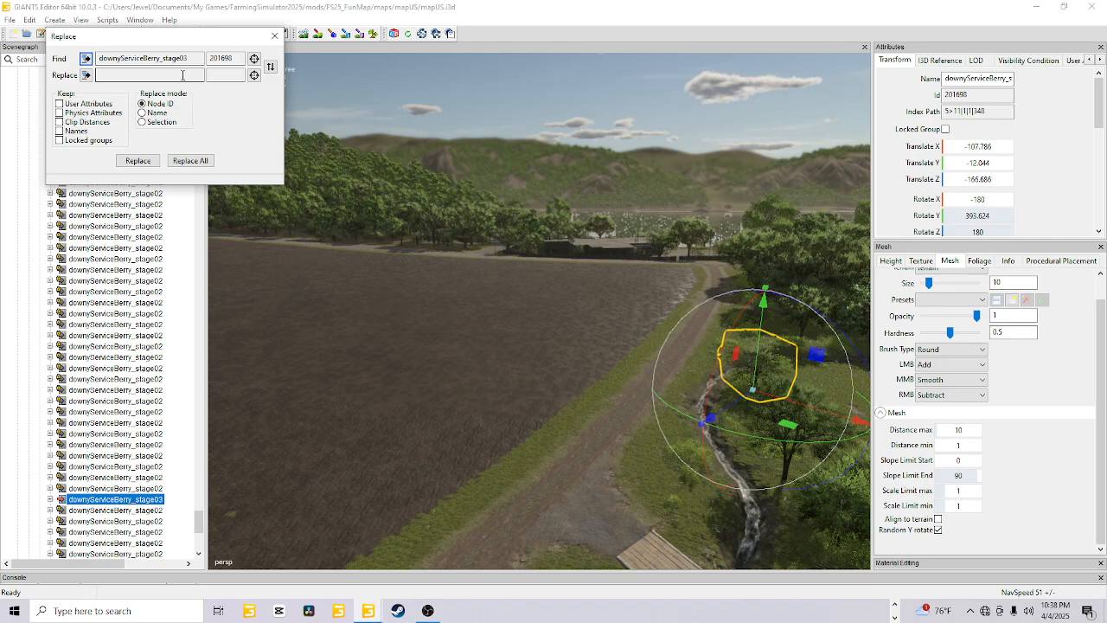
Step: Select the tall shagbarkHickory_stage04 tree beside the paved road and assign it as the replacement node
{"action": "left_click_drag", "start_coordinate": [506, 367], "coordinate": [557, 364], "text": "alt"}
{"action": "right_click_drag", "start_coordinate": [499, 405], "coordinate": [625, 353], "text": "alt"}
{"action": "left_click_drag", "start_coordinate": [559, 349], "coordinate": [639, 385], "text": "alt"}
{"action": "right_click_drag", "start_coordinate": [640, 385], "coordinate": [706, 366], "text": "alt"}
{"action": "left_click_drag", "start_coordinate": [706, 366], "coordinate": [484, 363], "text": "alt"}
{"action": "left_click", "coordinate": [492, 359]}
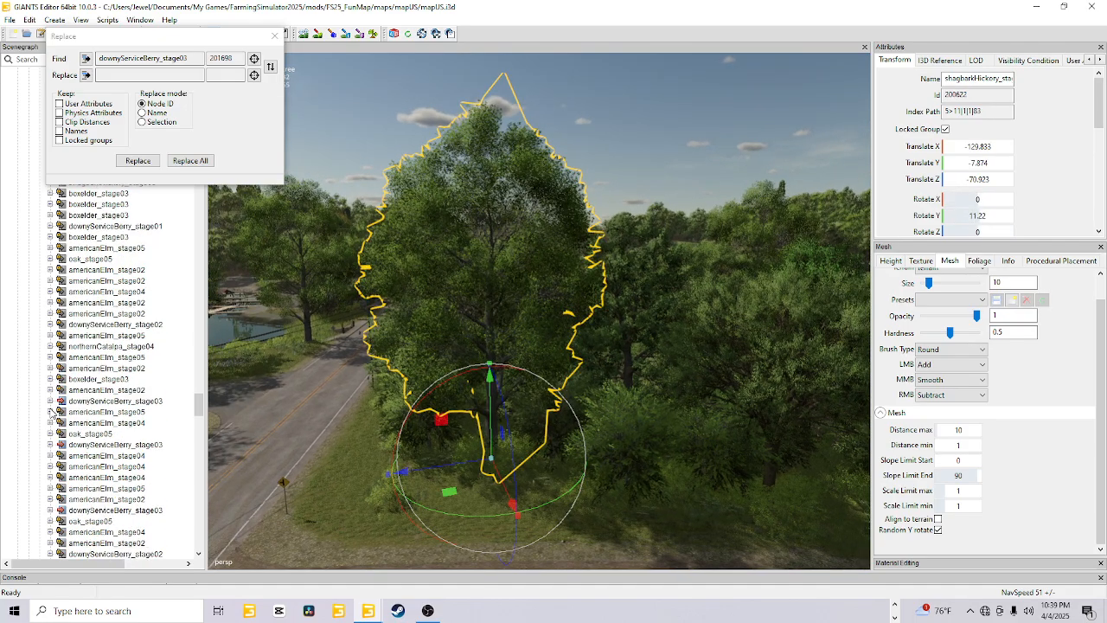
{"action": "scroll", "coordinate": [98, 430], "scroll_direction": "down", "scroll_amount": 10}
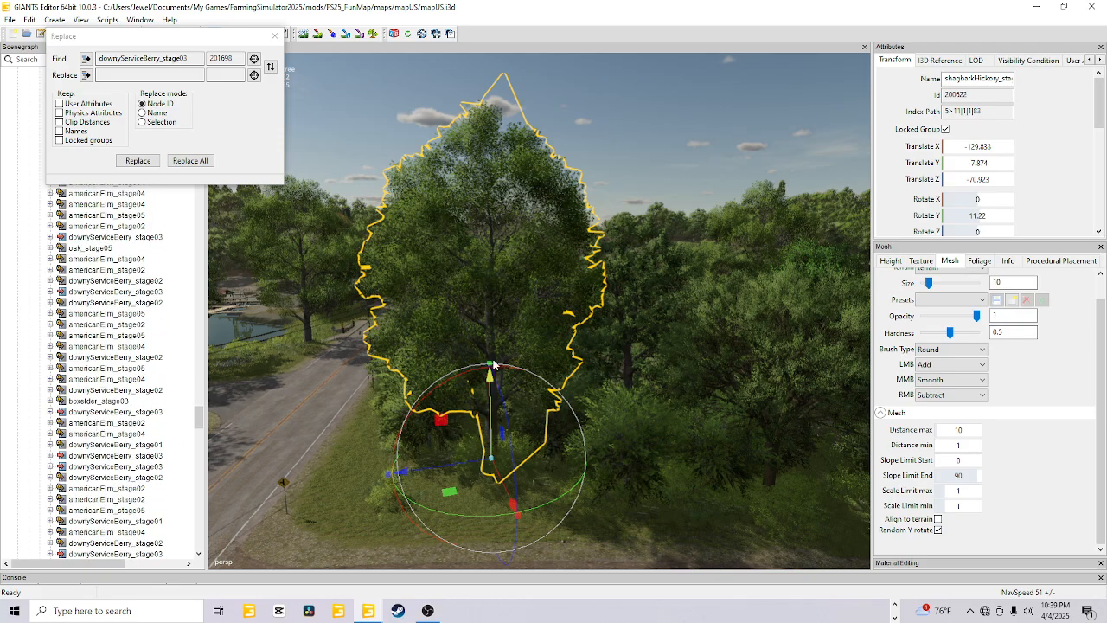
{"action": "scroll", "coordinate": [170, 308], "scroll_direction": "up", "scroll_amount": 6}
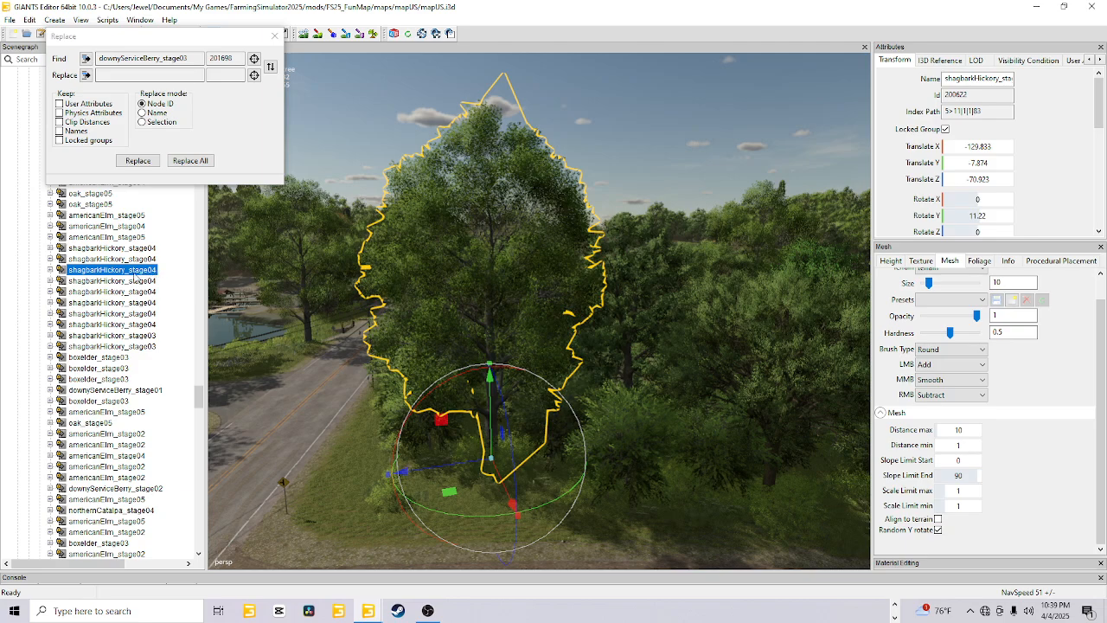
{"action": "left_click", "coordinate": [136, 75]}
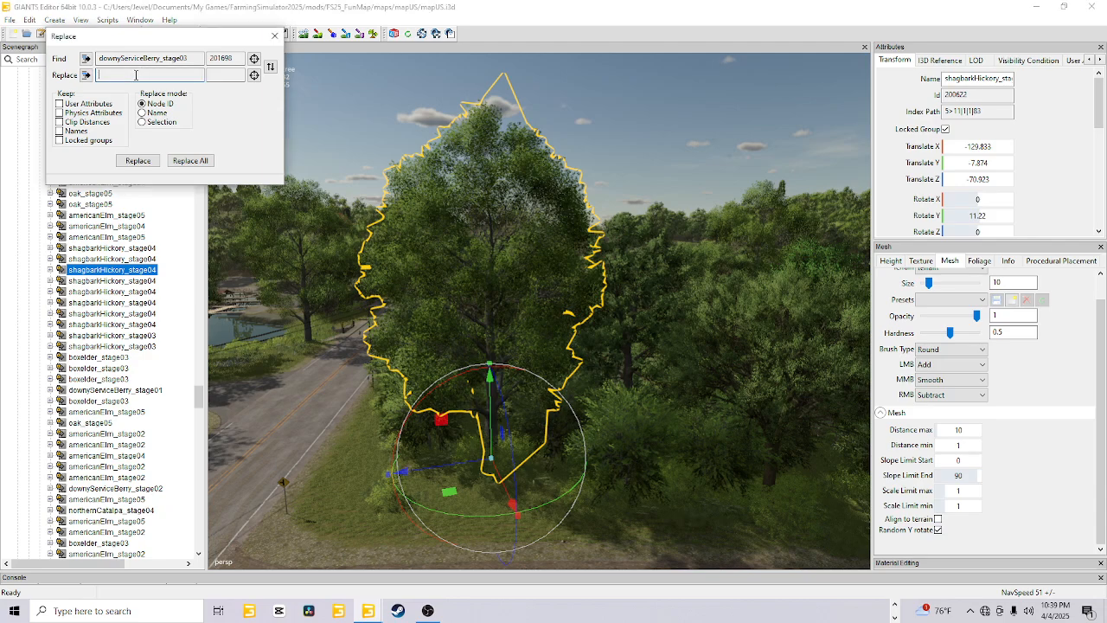
{"action": "left_click", "coordinate": [88, 76]}
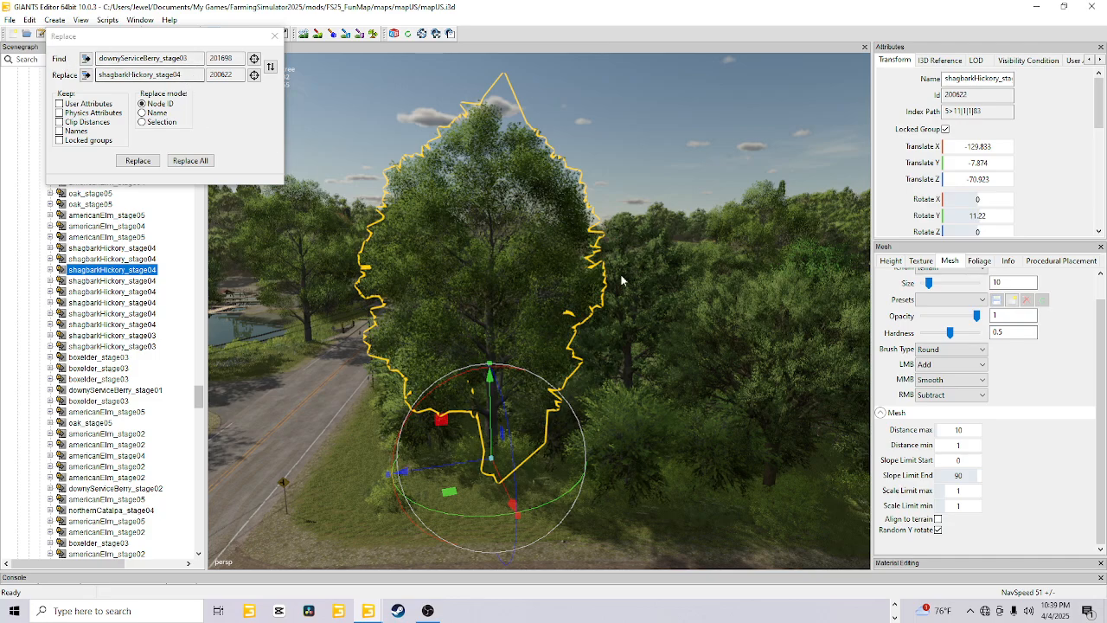
Step: Replace the downyServiceBerry_stage03 node with the hickory, keeping user attributes, physics attributes and clip distances
{"action": "left_click_drag", "start_coordinate": [443, 350], "coordinate": [635, 363], "text": "alt"}
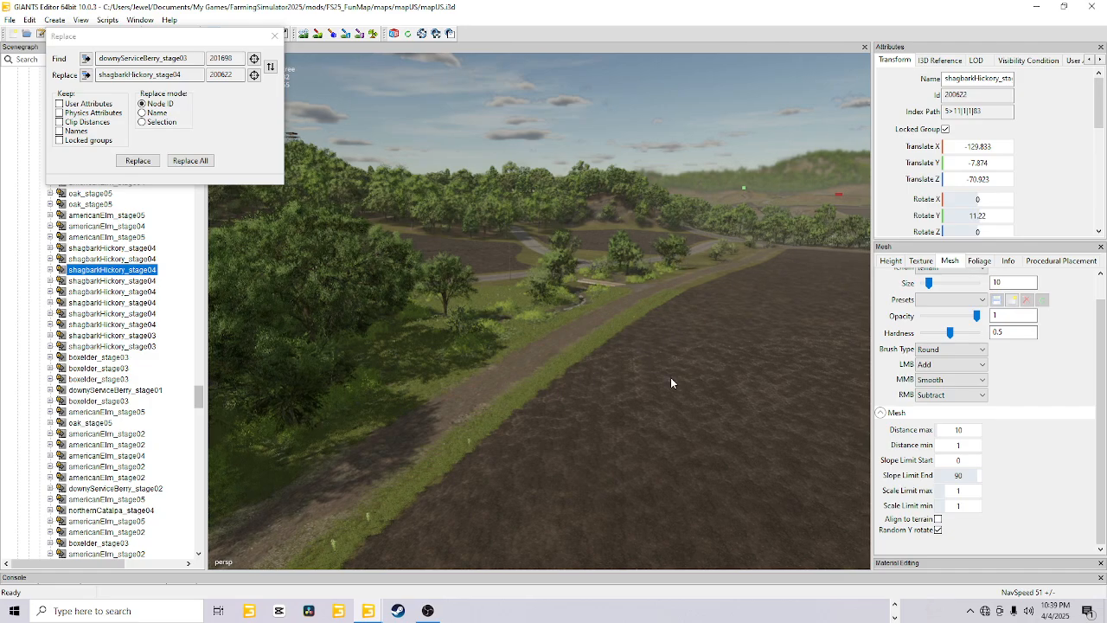
{"action": "left_click_drag", "start_coordinate": [671, 380], "coordinate": [487, 396], "text": "alt"}
{"action": "scroll", "coordinate": [651, 324], "scroll_direction": "down", "scroll_amount": 3}
{"action": "scroll", "coordinate": [651, 318], "scroll_direction": "down", "scroll_amount": 5}
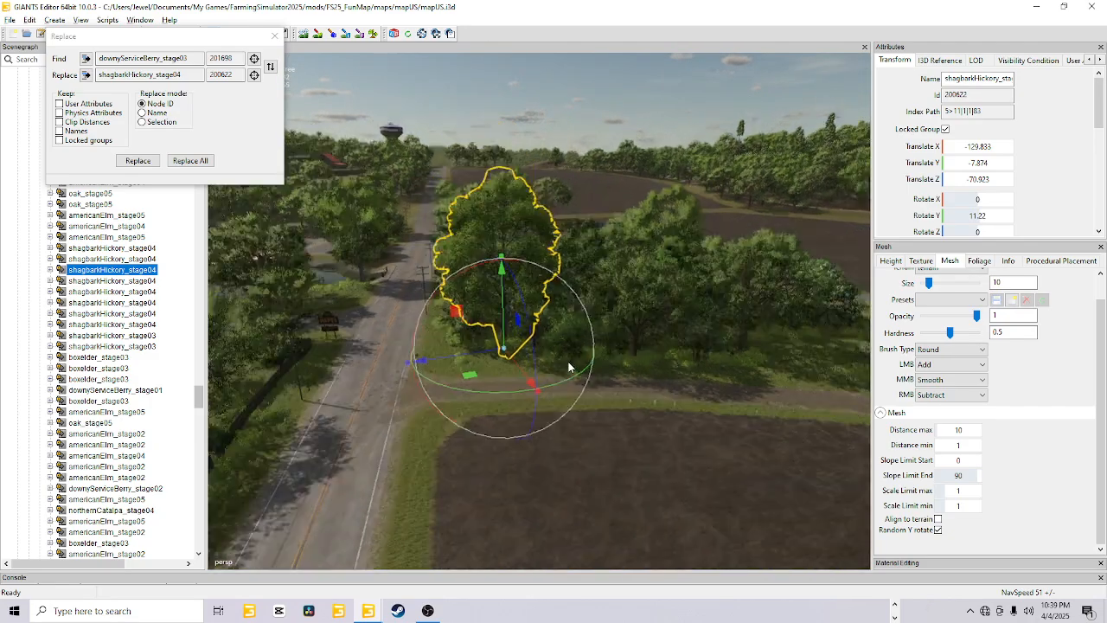
{"action": "left_click_drag", "start_coordinate": [535, 368], "coordinate": [573, 386], "text": "alt"}
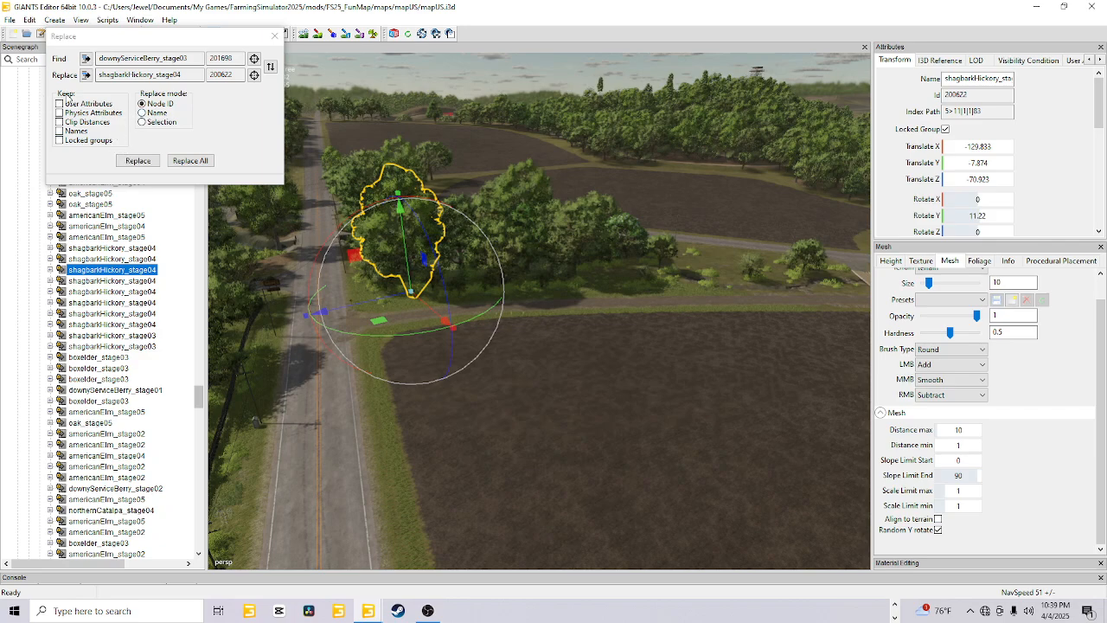
{"action": "left_click", "coordinate": [60, 104]}
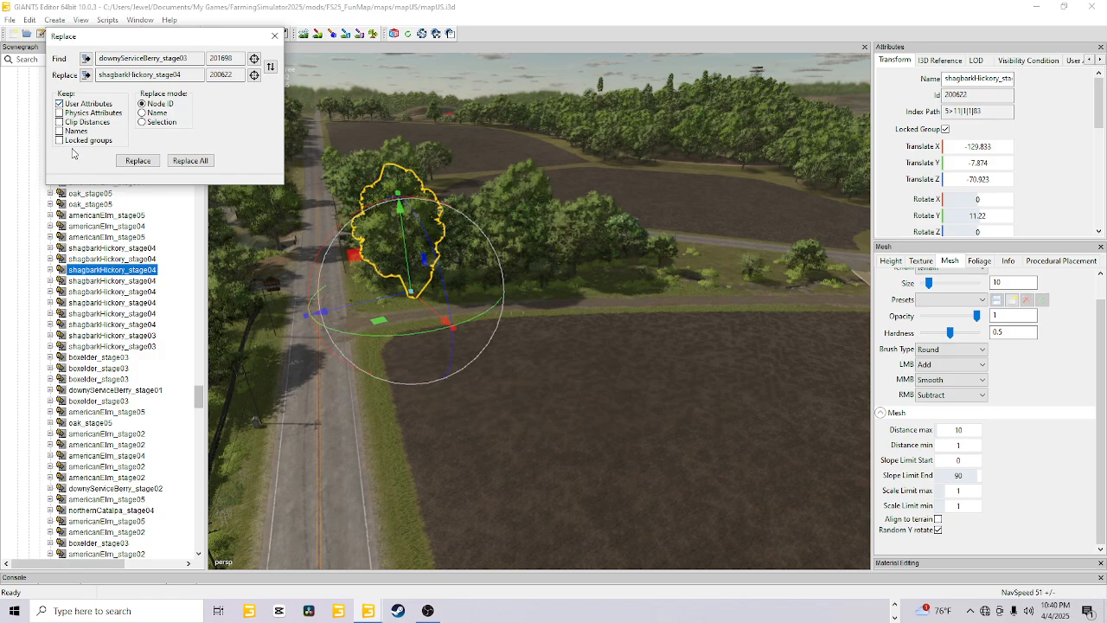
{"action": "left_click", "coordinate": [59, 114]}
{"action": "left_click", "coordinate": [62, 123]}
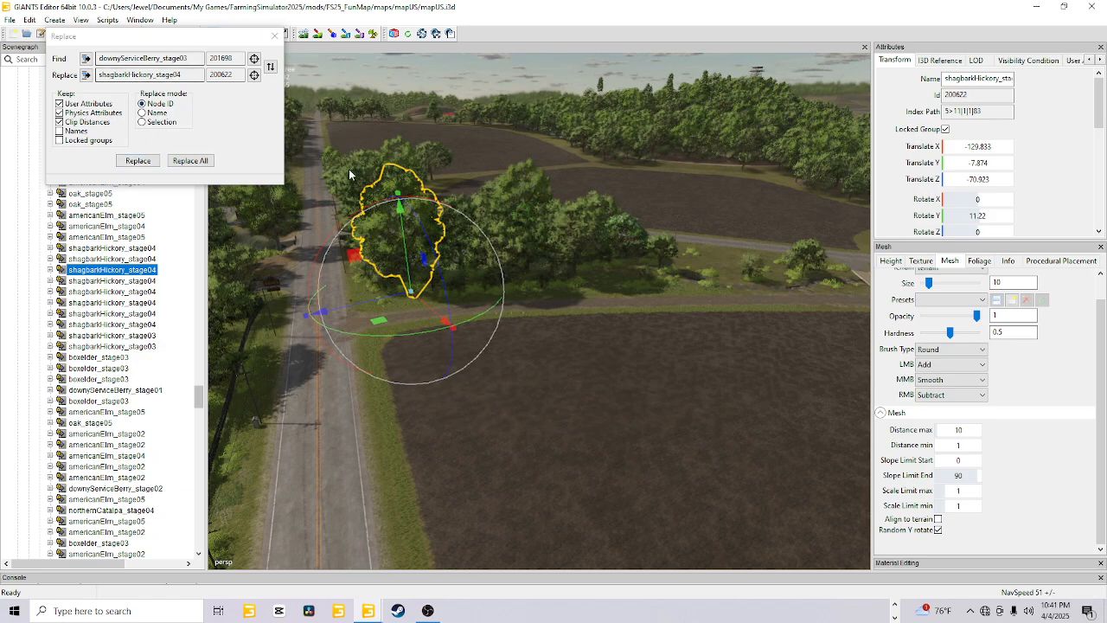
{"action": "left_click", "coordinate": [146, 163]}
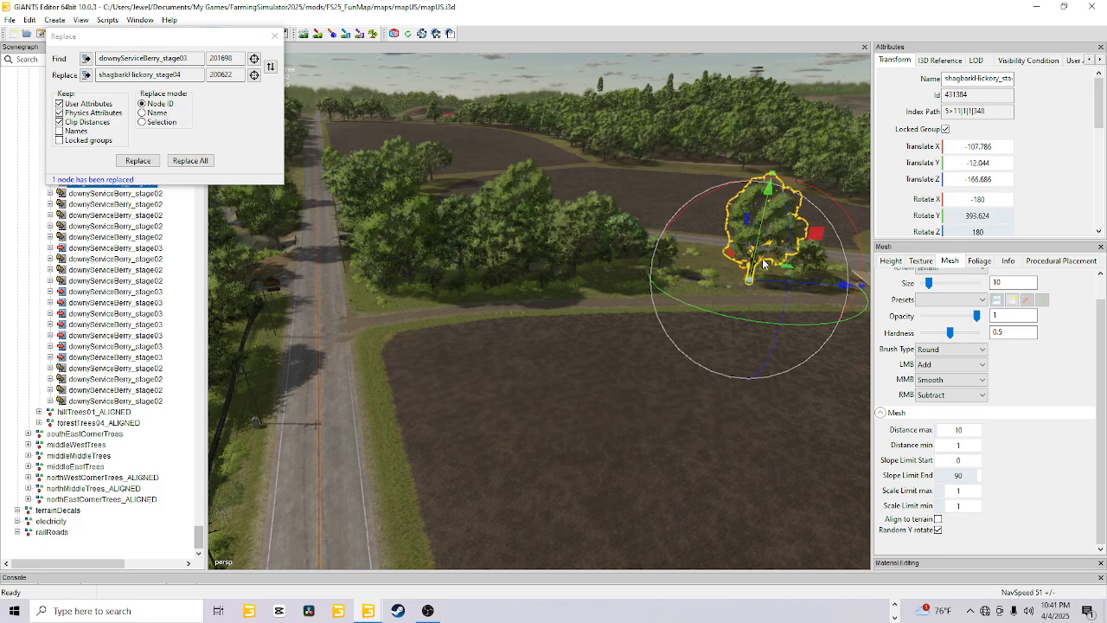
Step: Inspect the replaced tree by the creek up close and from a distance, comparing it with its surroundings
{"action": "scroll", "coordinate": [416, 292], "scroll_direction": "up", "scroll_amount": 6}
{"action": "left_click_drag", "start_coordinate": [595, 323], "coordinate": [523, 315], "text": "alt"}
{"action": "scroll", "coordinate": [512, 321], "scroll_direction": "up", "scroll_amount": 6}
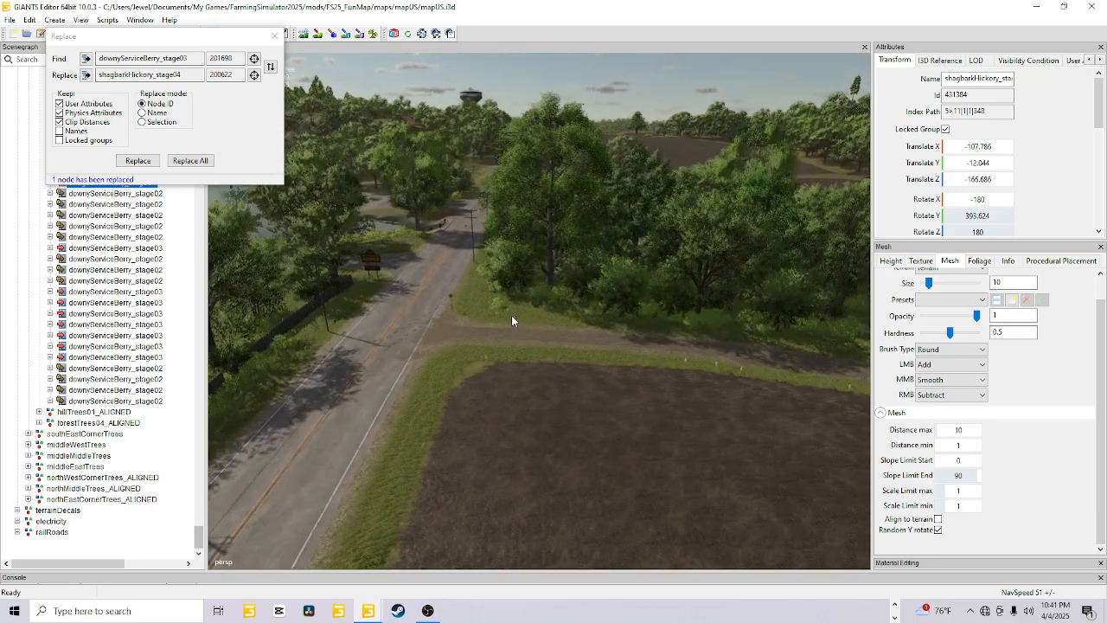
{"action": "scroll", "coordinate": [512, 321], "scroll_direction": "down", "scroll_amount": 6}
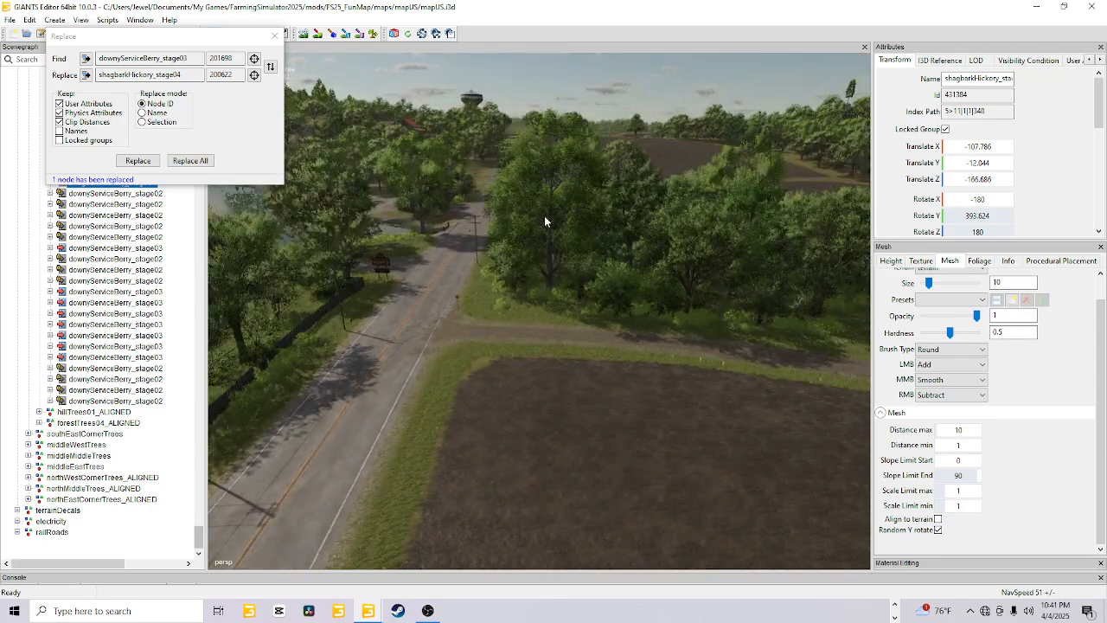
{"action": "left_click_drag", "start_coordinate": [546, 217], "coordinate": [739, 327], "text": "alt"}
{"action": "scroll", "coordinate": [571, 295], "scroll_direction": "up", "scroll_amount": 5}
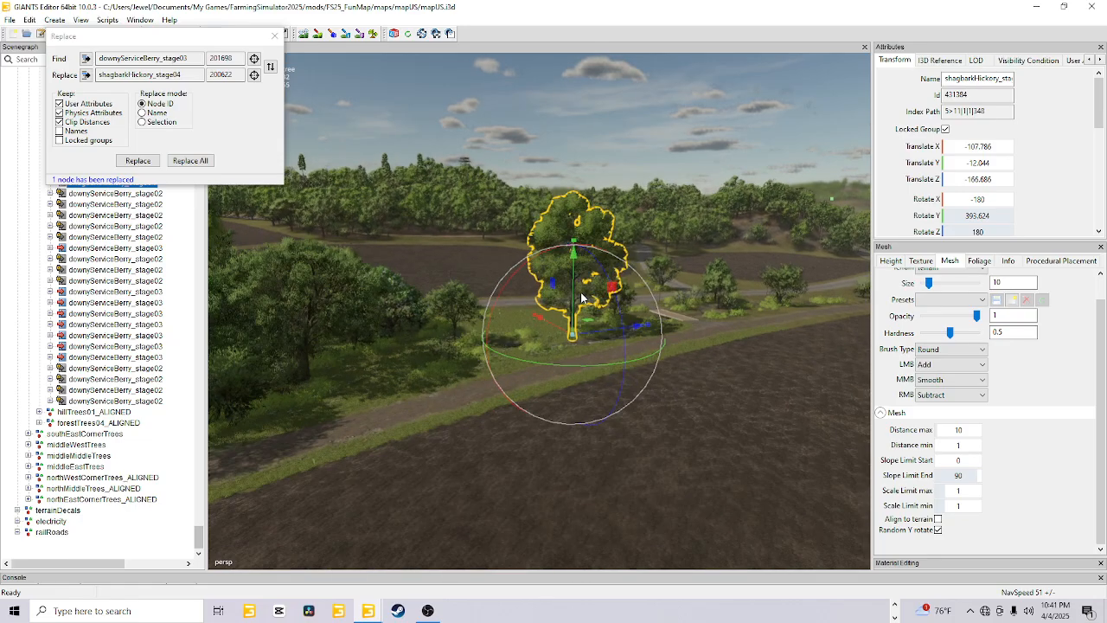
{"action": "scroll", "coordinate": [567, 295], "scroll_direction": "up", "scroll_amount": 4}
{"action": "left_click_drag", "start_coordinate": [566, 295], "coordinate": [600, 295], "text": "alt"}
{"action": "scroll", "coordinate": [525, 315], "scroll_direction": "down", "scroll_amount": 4}
{"action": "scroll", "coordinate": [186, 293], "scroll_direction": "up", "scroll_amount": 1}
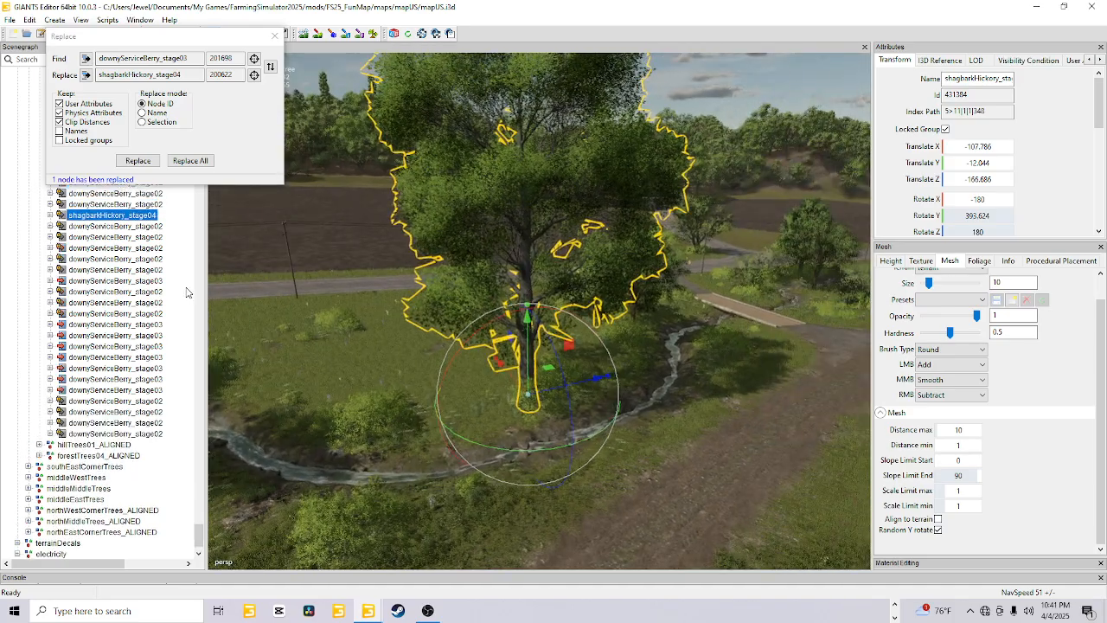
{"action": "scroll", "coordinate": [452, 330], "scroll_direction": "down", "scroll_amount": 4}
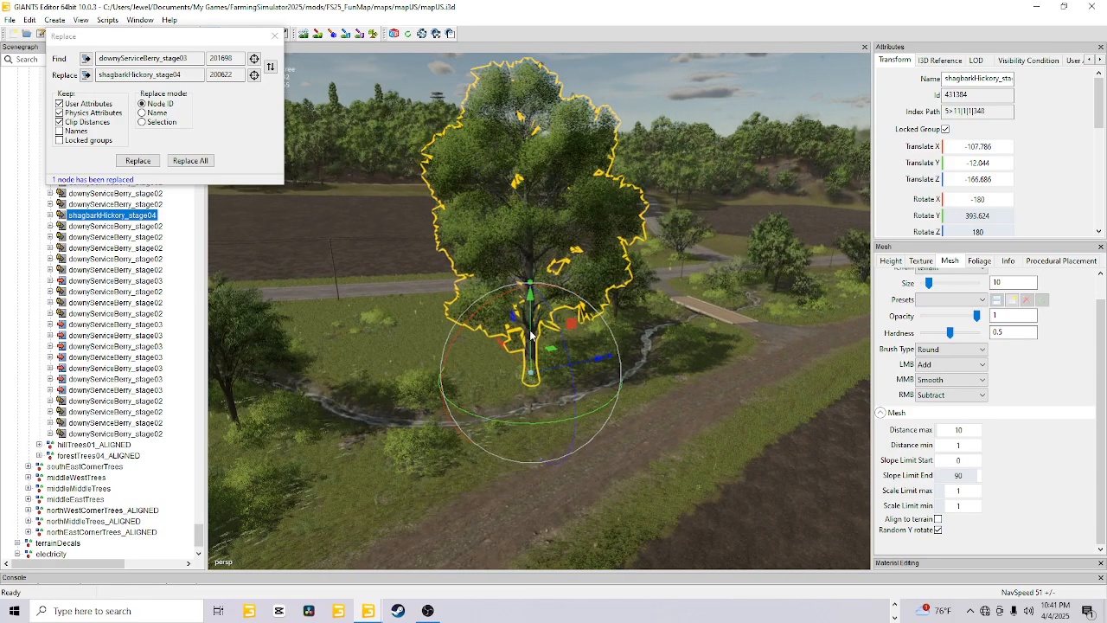
{"action": "left_click_drag", "start_coordinate": [452, 332], "coordinate": [468, 364], "text": "alt"}
{"action": "scroll", "coordinate": [468, 363], "scroll_direction": "up", "scroll_amount": 3}
{"action": "scroll", "coordinate": [467, 357], "scroll_direction": "down", "scroll_amount": 5}
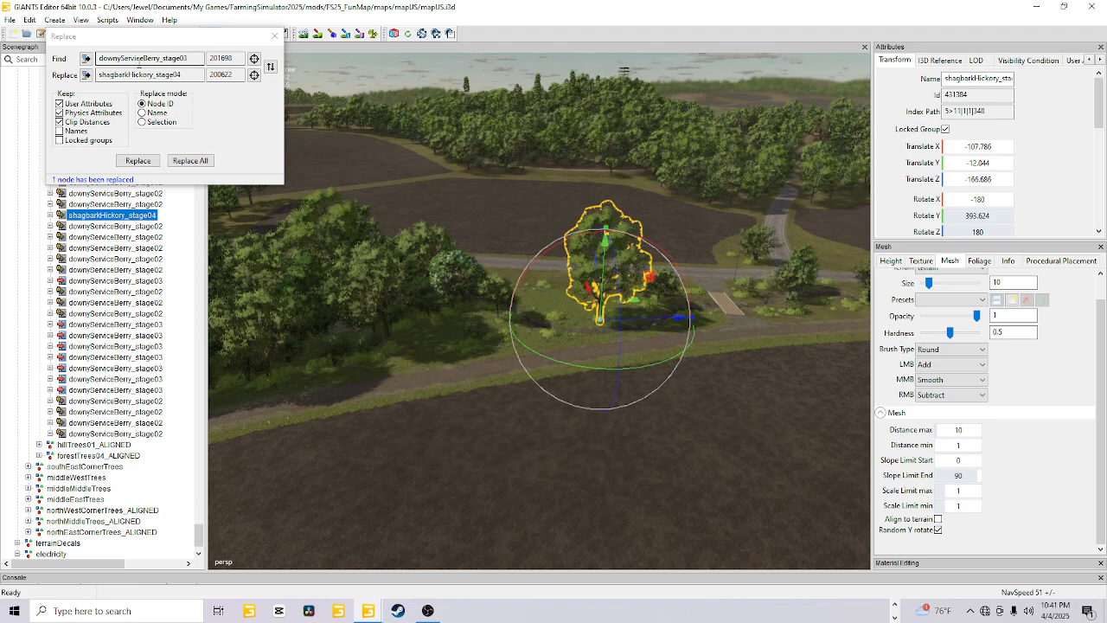
{"action": "left_click", "coordinate": [139, 59]}
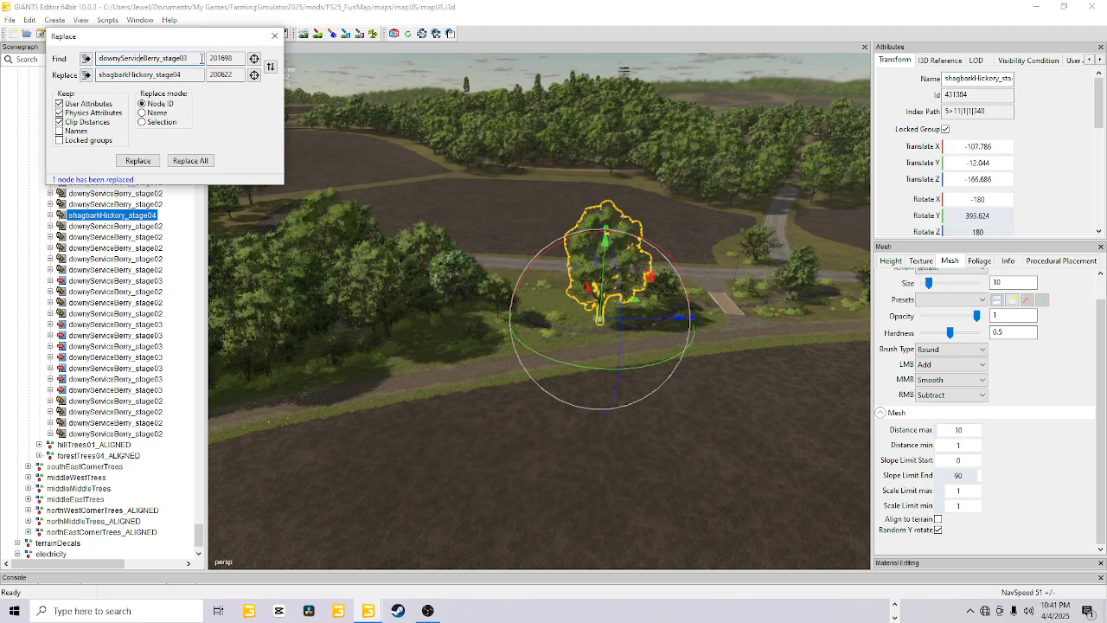
{"action": "double_click", "coordinate": [165, 64]}
{"action": "right_click", "coordinate": [153, 58]}
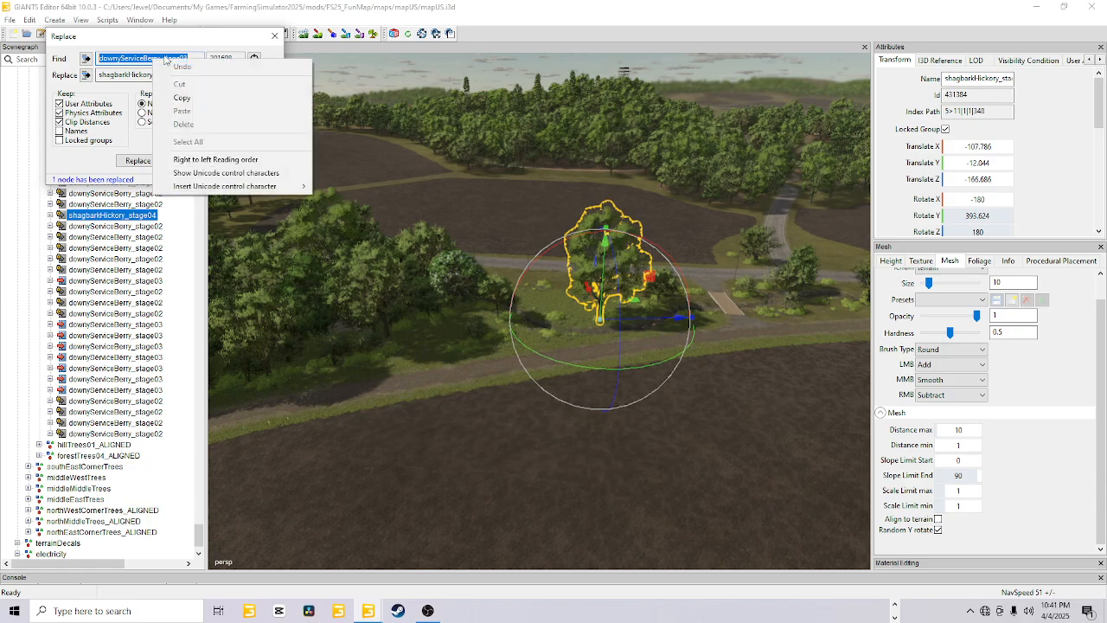
{"action": "left_click", "coordinate": [181, 96]}
{"action": "double_click", "coordinate": [142, 75]}
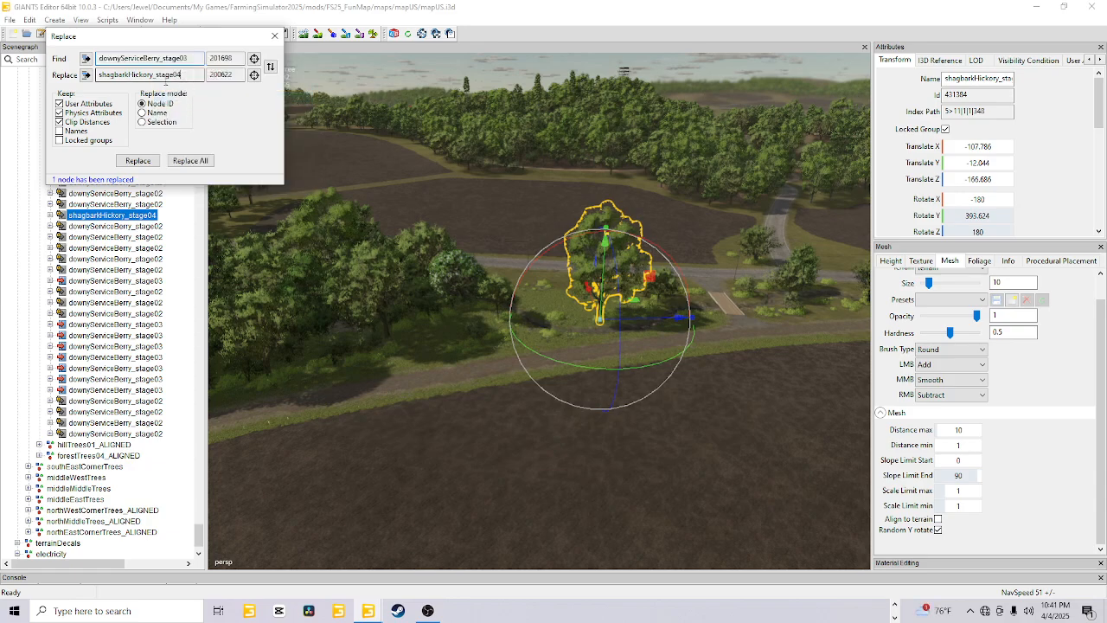
{"action": "right_click", "coordinate": [141, 75]}
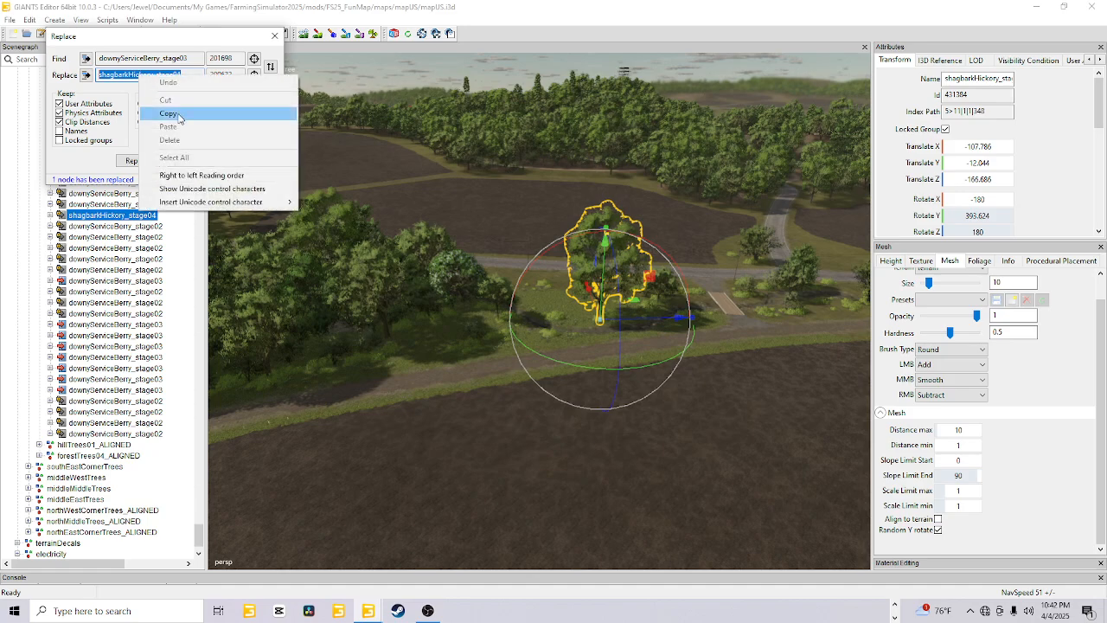
{"action": "left_click", "coordinate": [128, 74]}
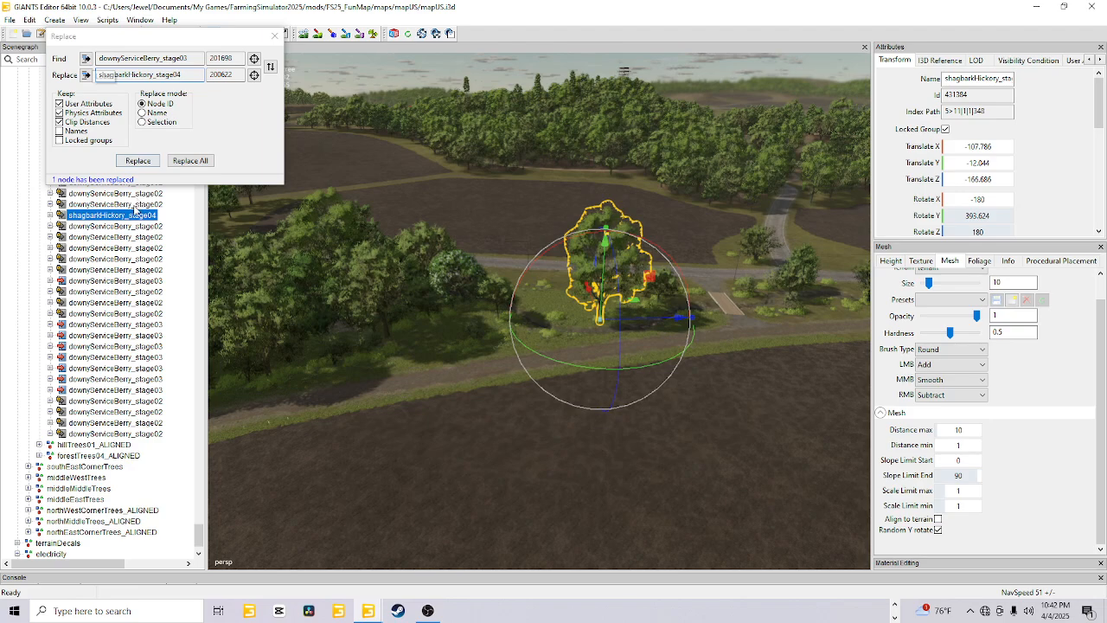
Step: Assign the selected shagbarkHickory_stage04 tree by the creek as the node to find
{"action": "left_click", "coordinate": [85, 58]}
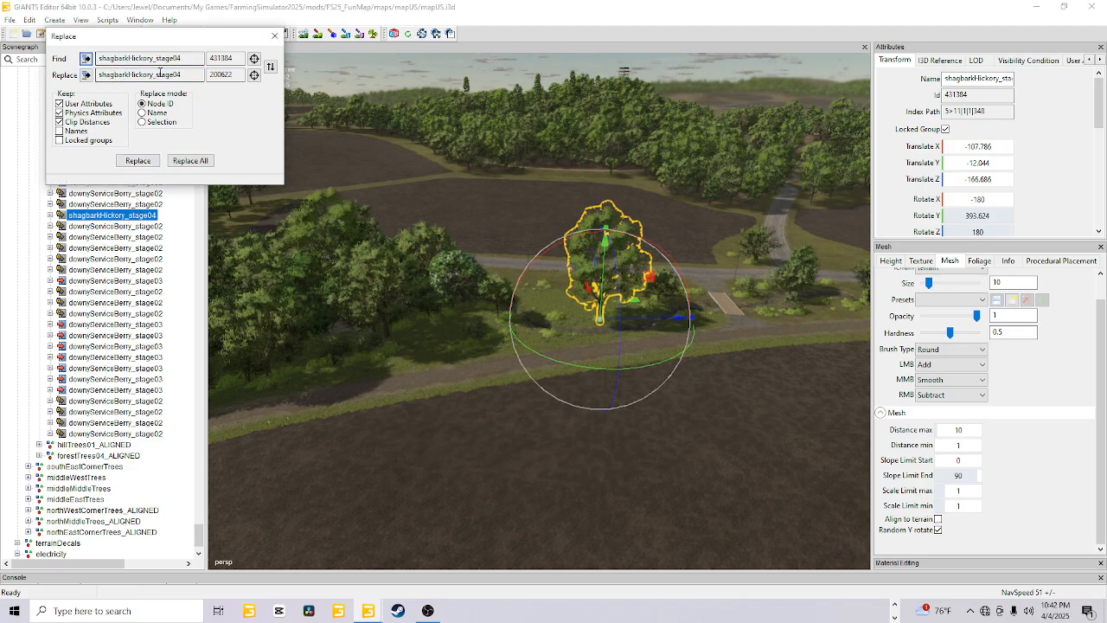
{"action": "left_click", "coordinate": [2, 82]}
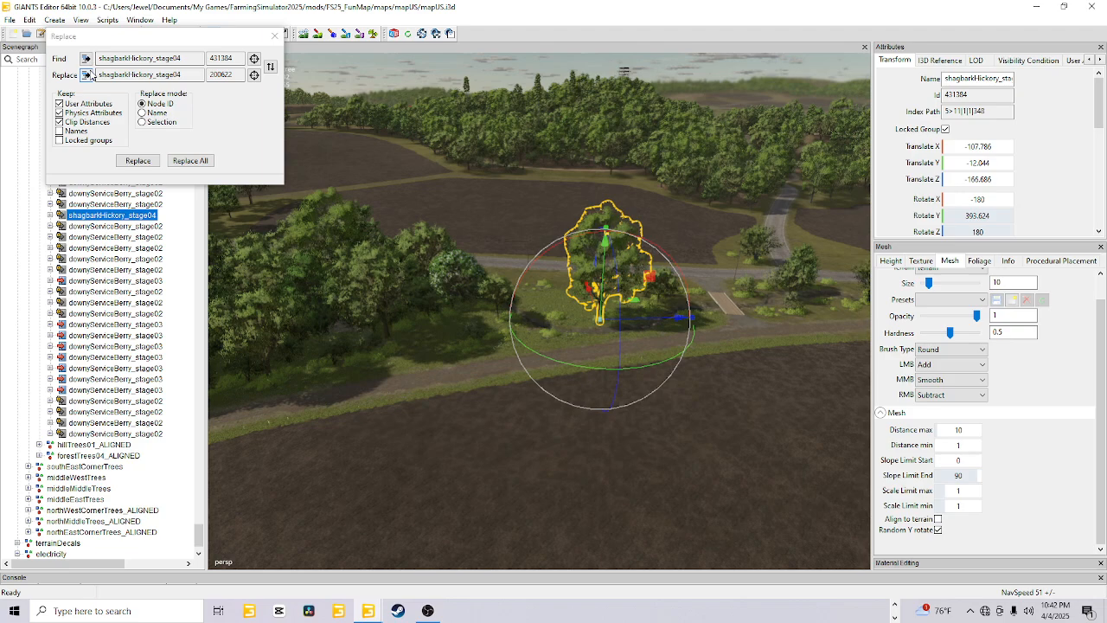
{"action": "left_click", "coordinate": [86, 75]}
{"action": "scroll", "coordinate": [107, 401], "scroll_direction": "up", "scroll_amount": 5}
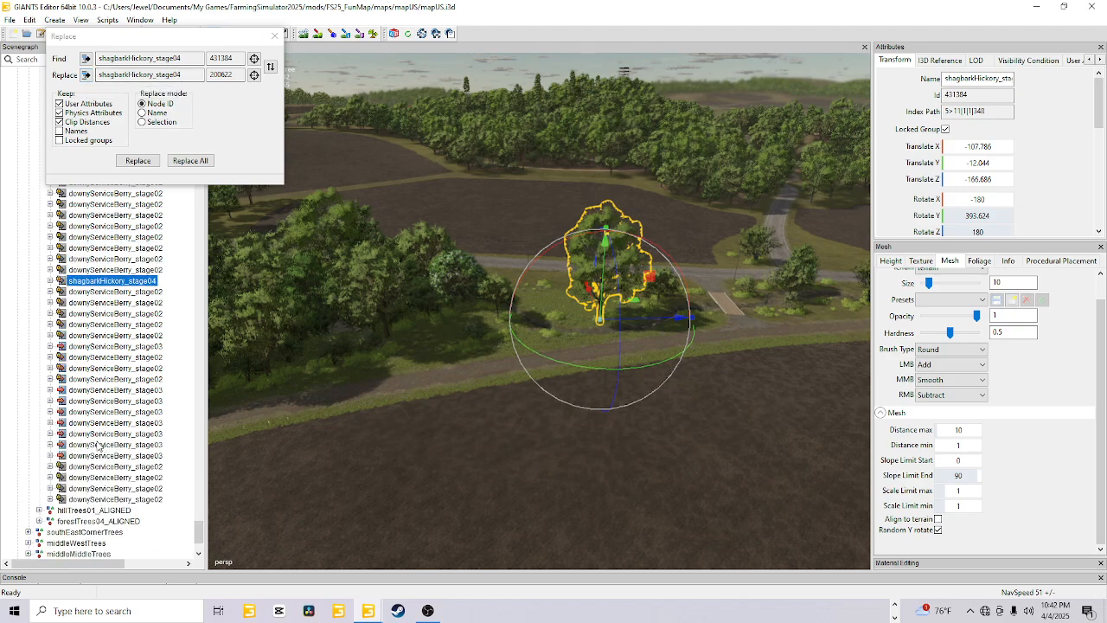
Step: Replace the creekside hickory with the small boxelder_stage03 tree standing near the bridge, using it as the replacement node
{"action": "left_click", "coordinate": [754, 251]}
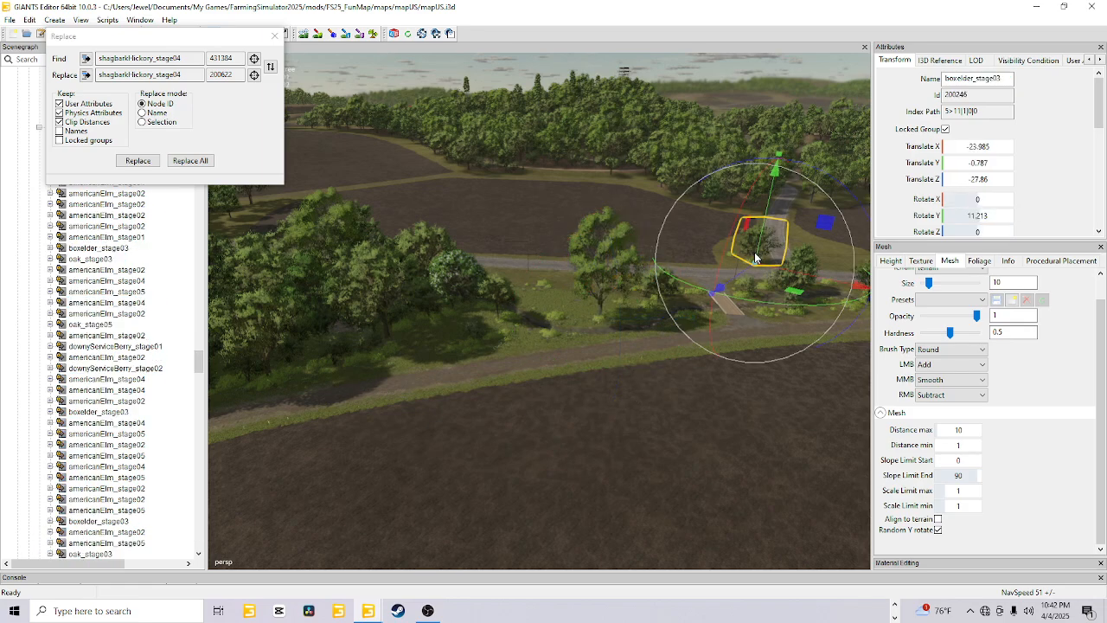
{"action": "scroll", "coordinate": [97, 395], "scroll_direction": "up", "scroll_amount": 3}
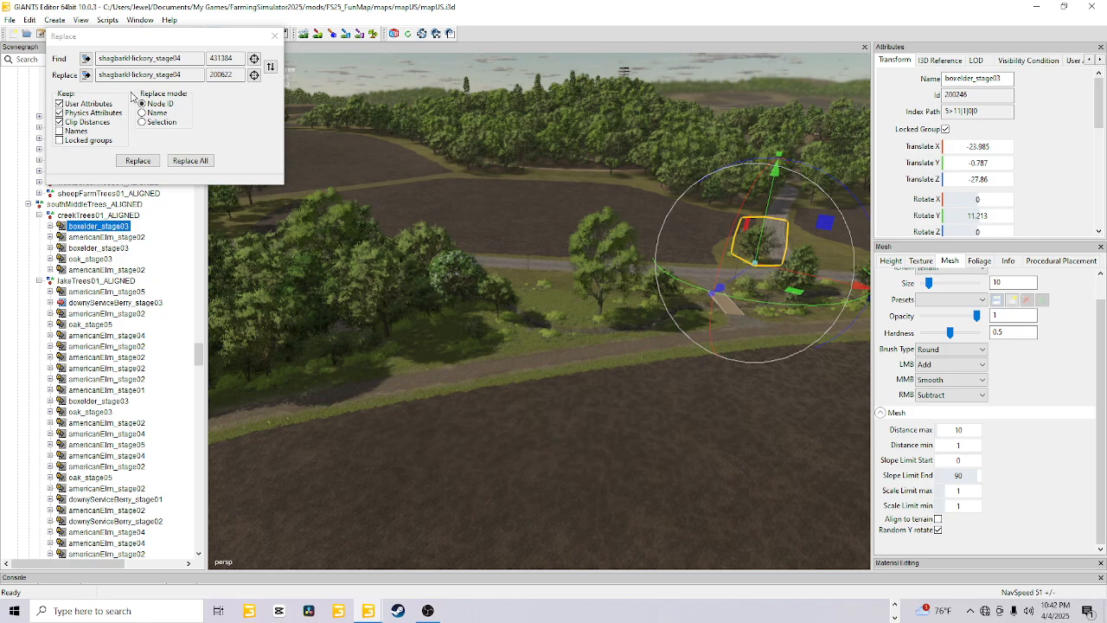
{"action": "left_click", "coordinate": [128, 74]}
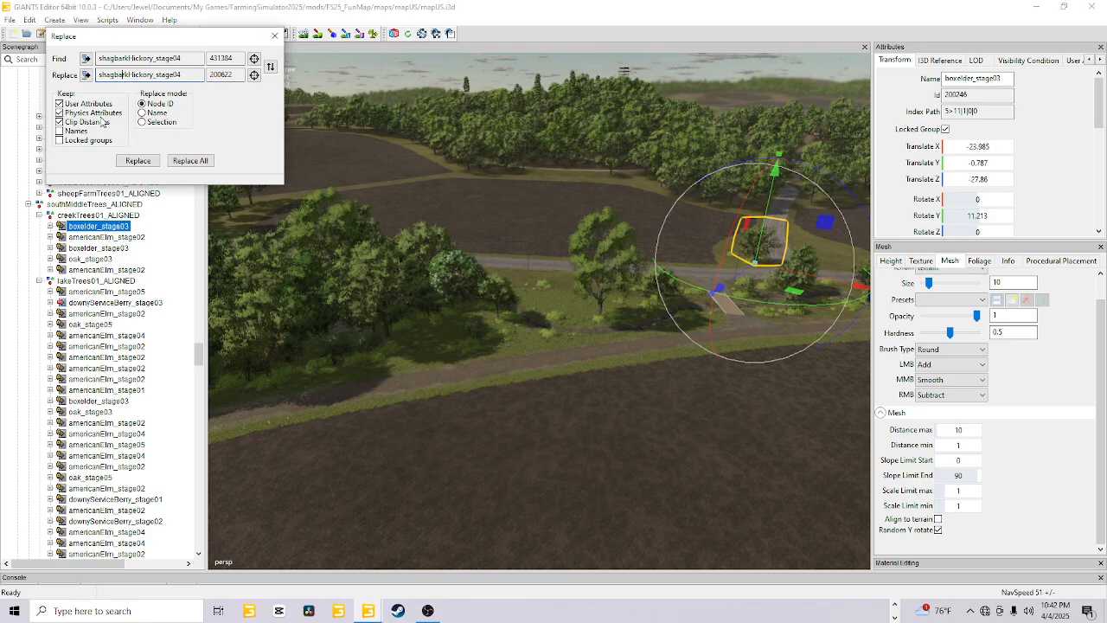
{"action": "left_click", "coordinate": [86, 76]}
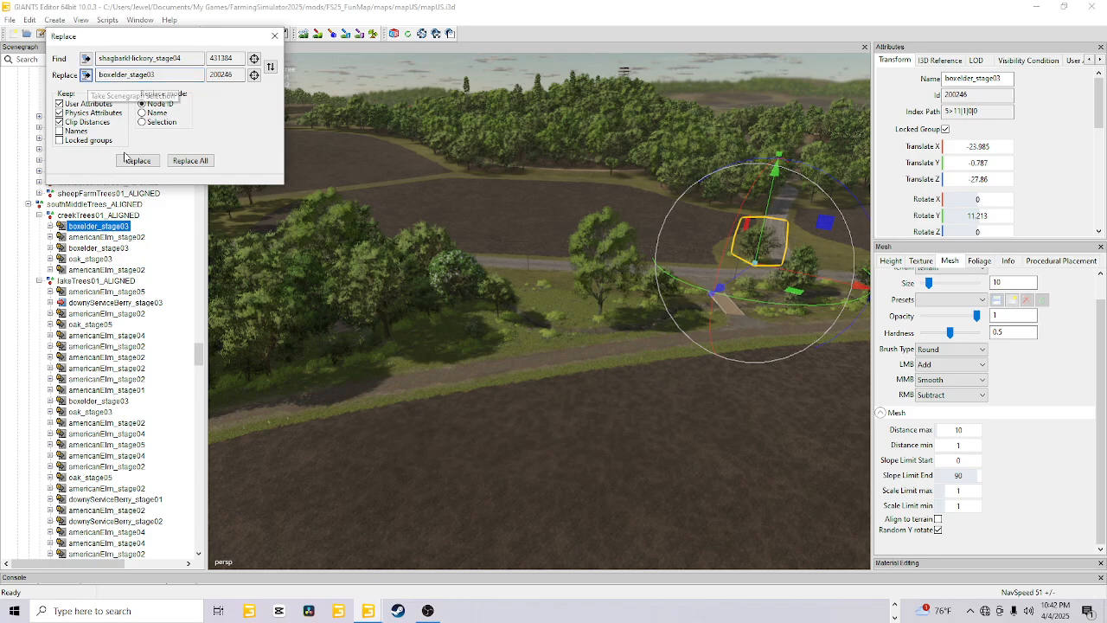
{"action": "left_click", "coordinate": [138, 162]}
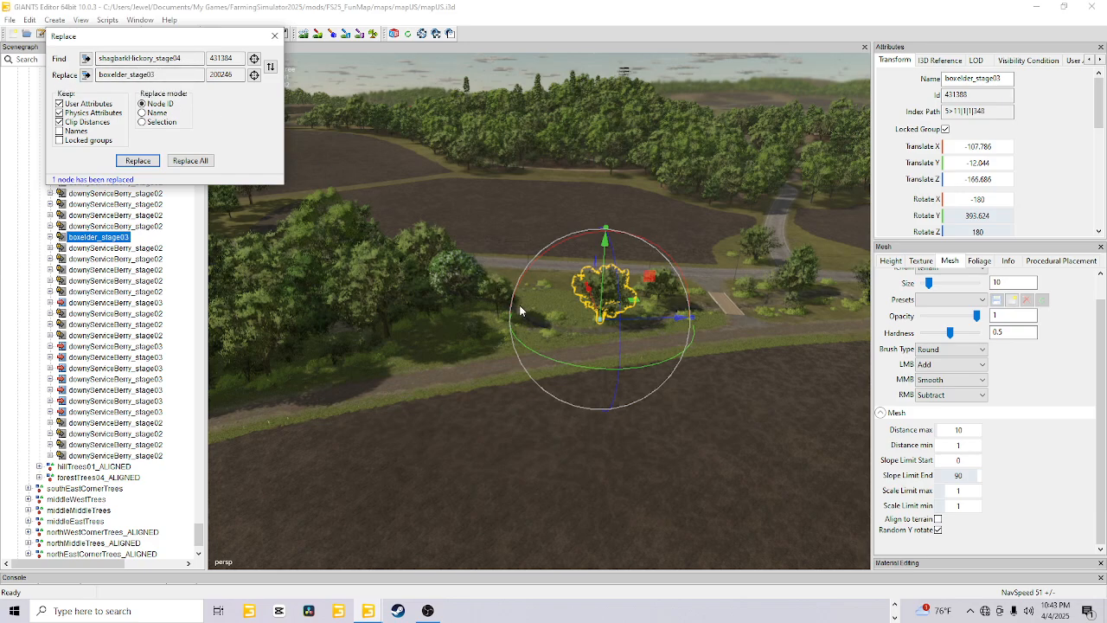
Step: Try to replace all matches of the shagbarkHickory_stage04 find node with boxelder_stage03 after surveying the trees around the lake
{"action": "scroll", "coordinate": [550, 326], "scroll_direction": "down", "scroll_amount": 5}
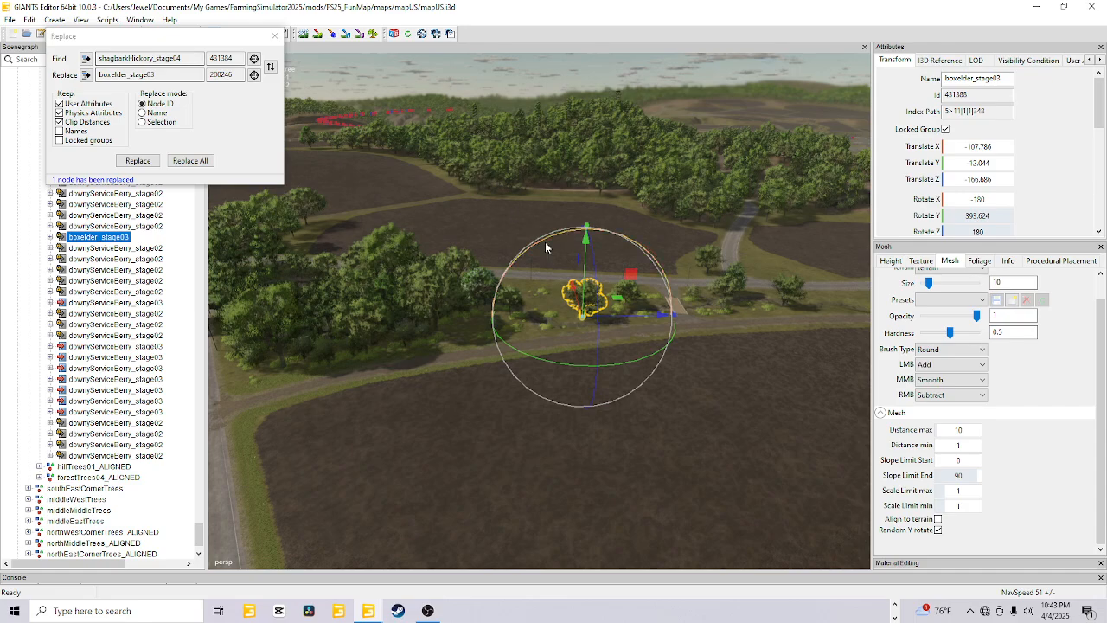
{"action": "left_click_drag", "start_coordinate": [545, 243], "coordinate": [678, 198], "text": "alt"}
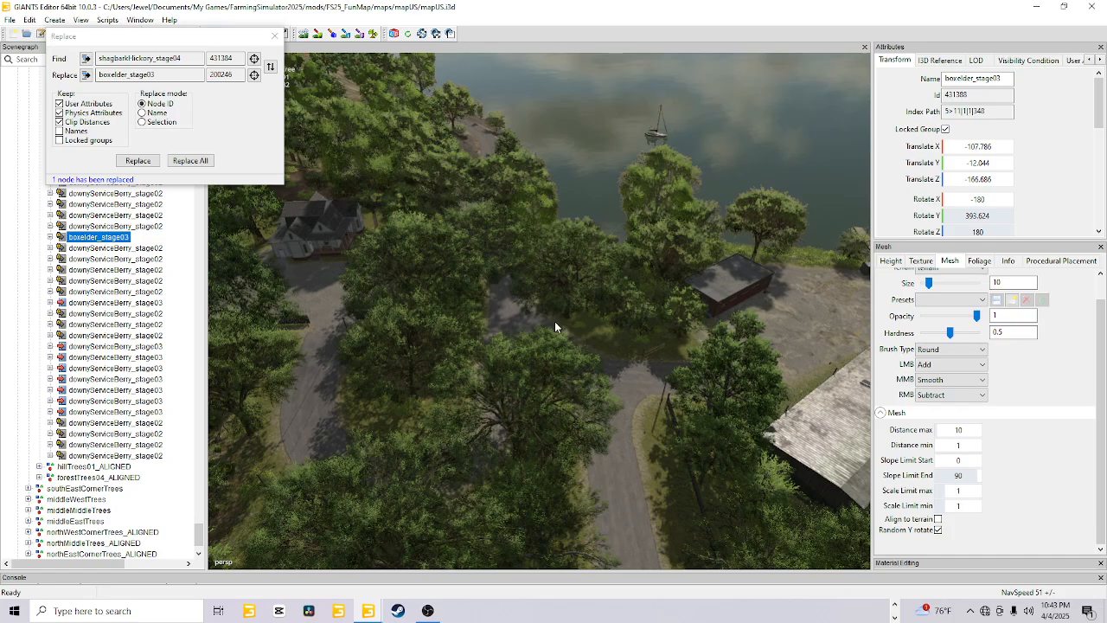
{"action": "left_click_drag", "start_coordinate": [555, 322], "coordinate": [580, 276], "text": "alt"}
{"action": "scroll", "coordinate": [576, 278], "scroll_direction": "up", "scroll_amount": 5}
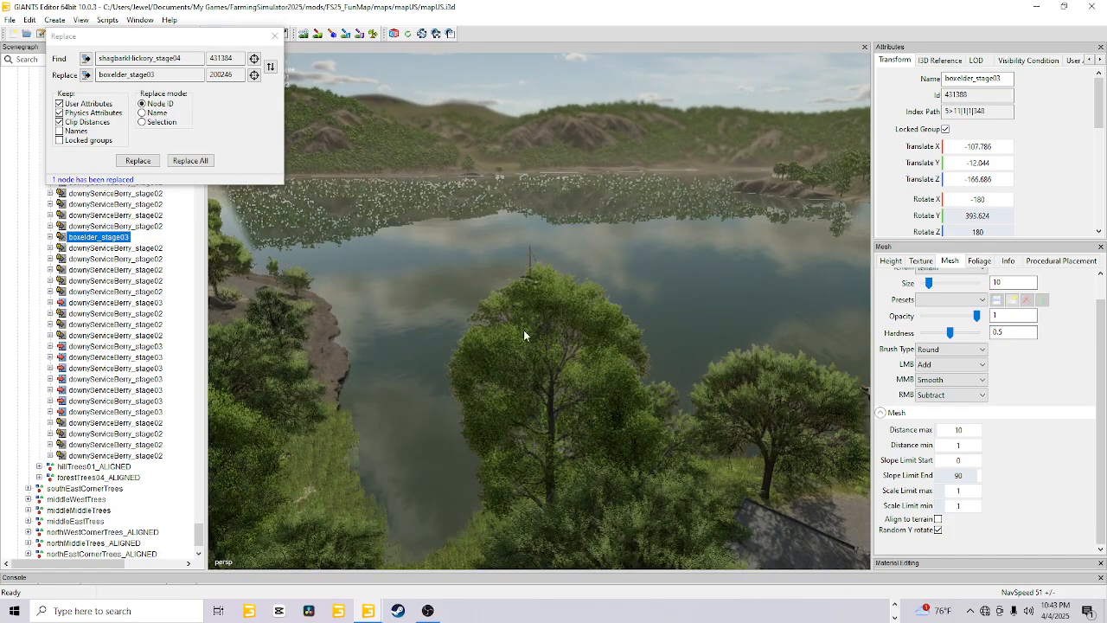
{"action": "left_click_drag", "start_coordinate": [524, 330], "coordinate": [588, 338], "text": "alt"}
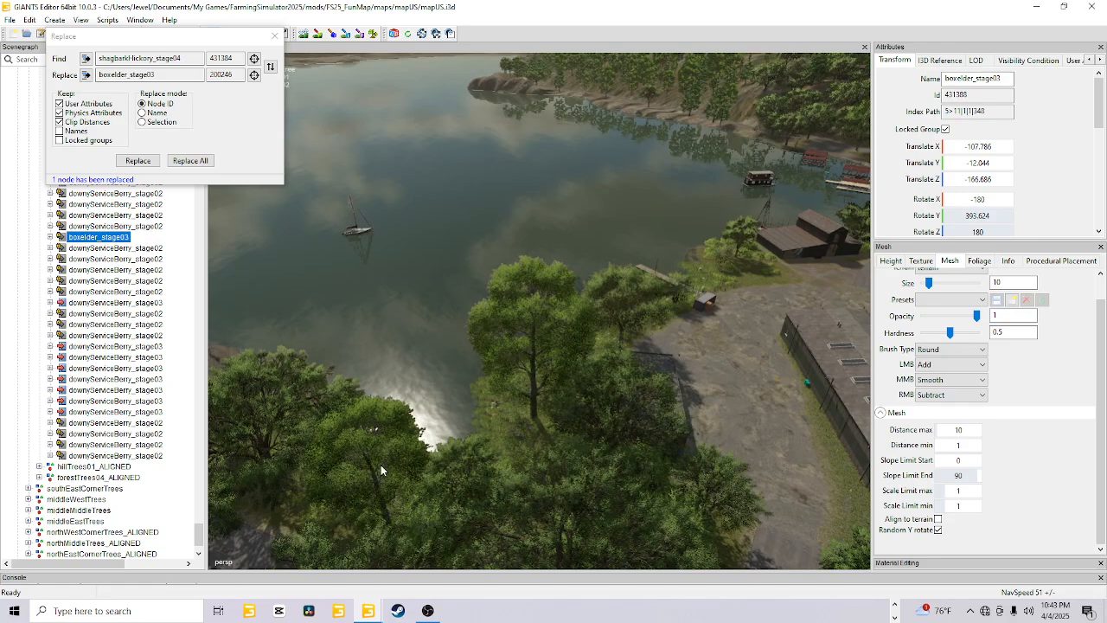
{"action": "left_click_drag", "start_coordinate": [574, 410], "coordinate": [754, 378], "text": "alt"}
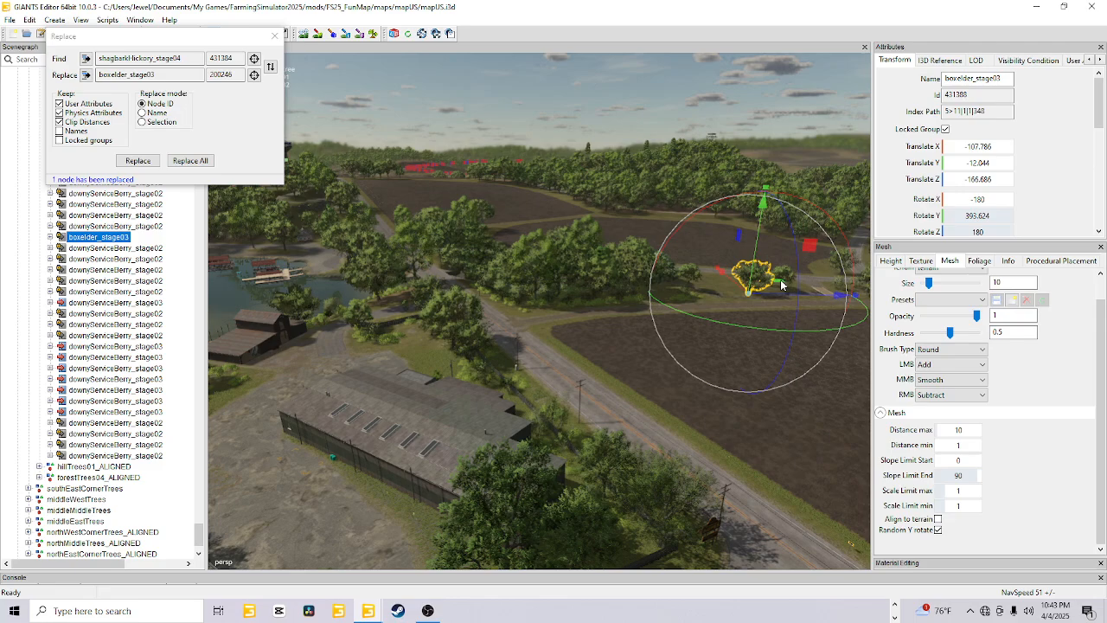
{"action": "left_click_drag", "start_coordinate": [782, 285], "coordinate": [441, 376], "text": "alt"}
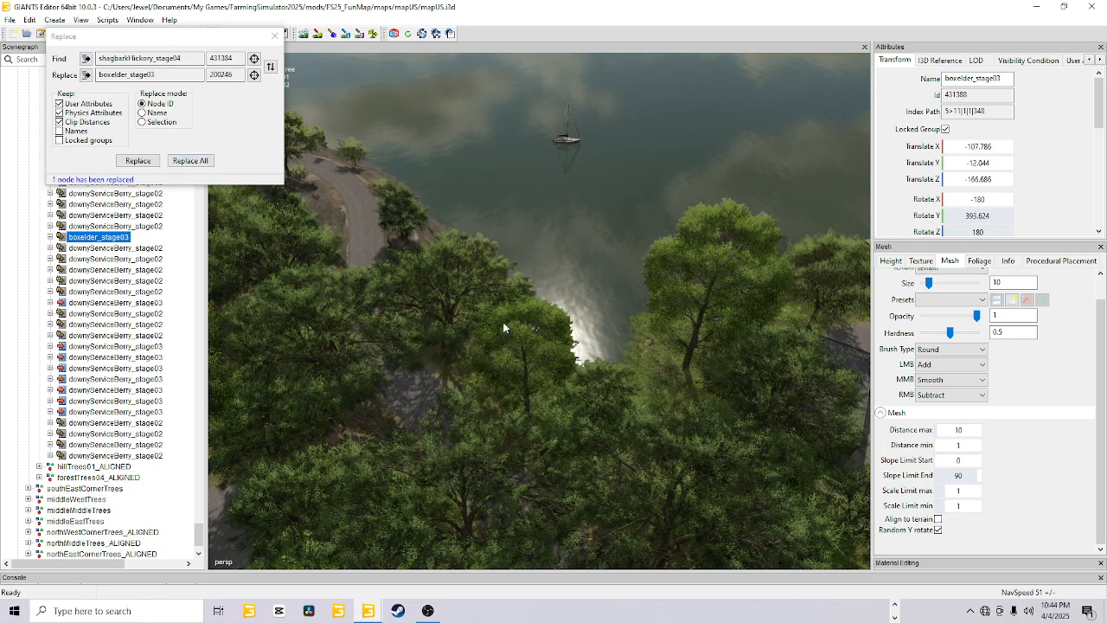
{"action": "left_click", "coordinate": [189, 161]}
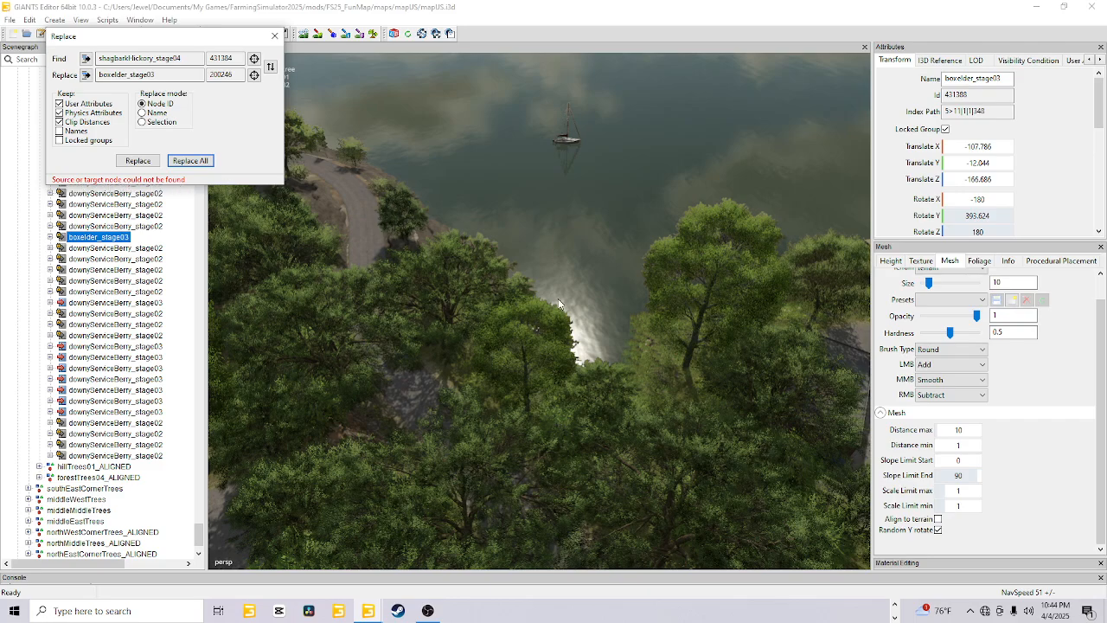
Step: Assign the selected boxelder_stage03 tree near the bridge as the node to find
{"action": "scroll", "coordinate": [560, 299], "scroll_direction": "down", "scroll_amount": 3}
{"action": "left_click_drag", "start_coordinate": [490, 302], "coordinate": [748, 298], "text": "alt"}
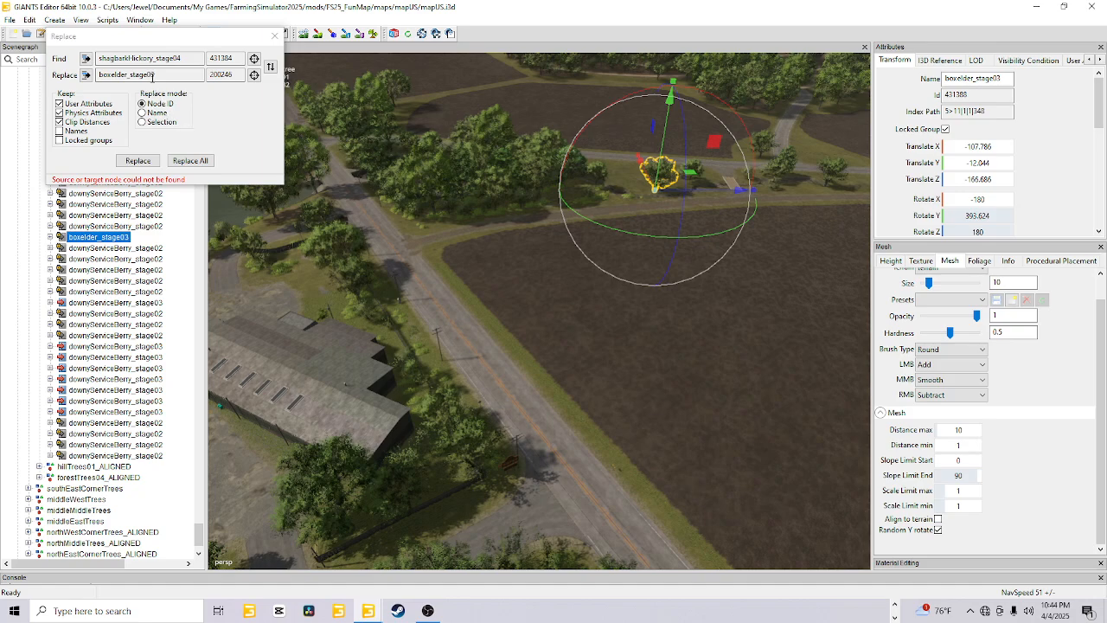
{"action": "left_click", "coordinate": [153, 75]}
{"action": "key", "text": "BackSpace"}
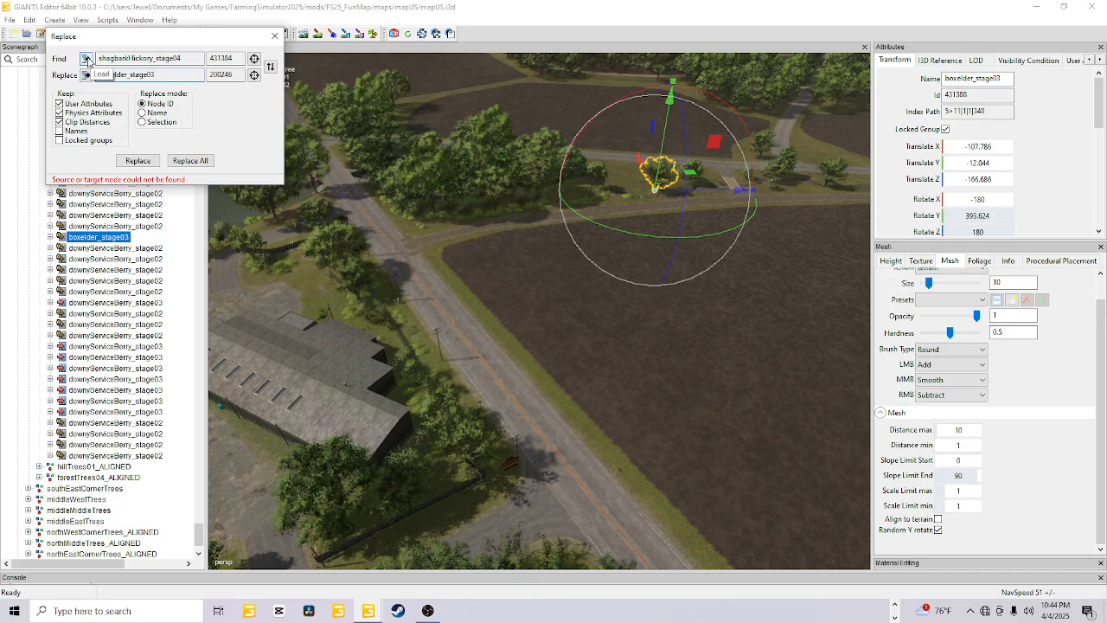
{"action": "left_click", "coordinate": [87, 58]}
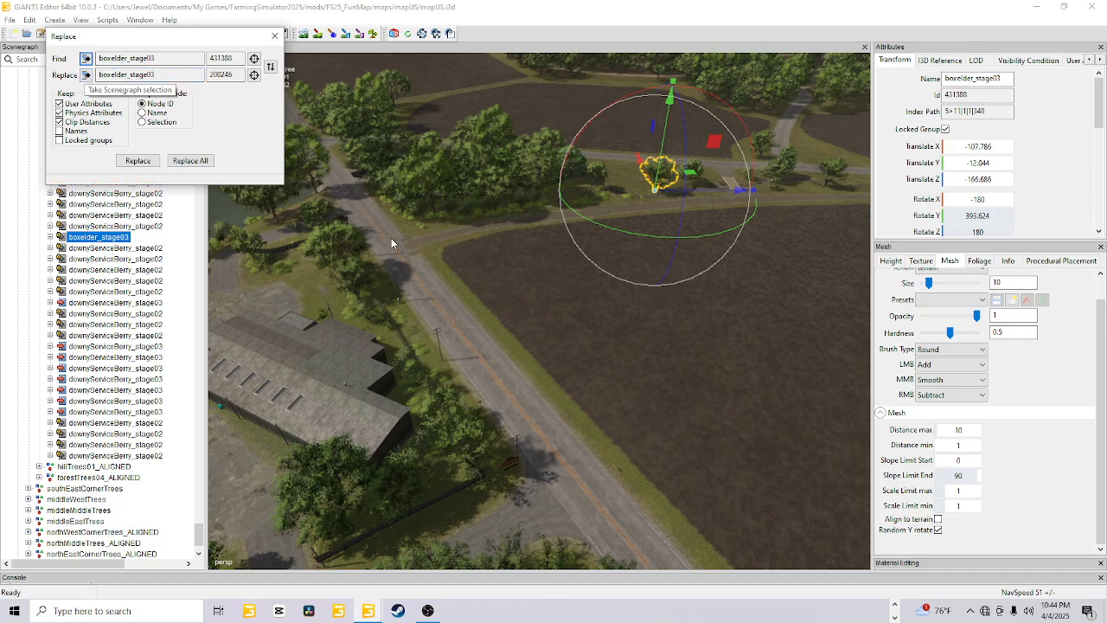
Step: Select a large shagbarkHickory_stage04 tree on the lakeshore and assign it as the replacement node
{"action": "left_click_drag", "start_coordinate": [467, 307], "coordinate": [279, 303], "text": "alt"}
{"action": "left_click", "coordinate": [588, 272]}
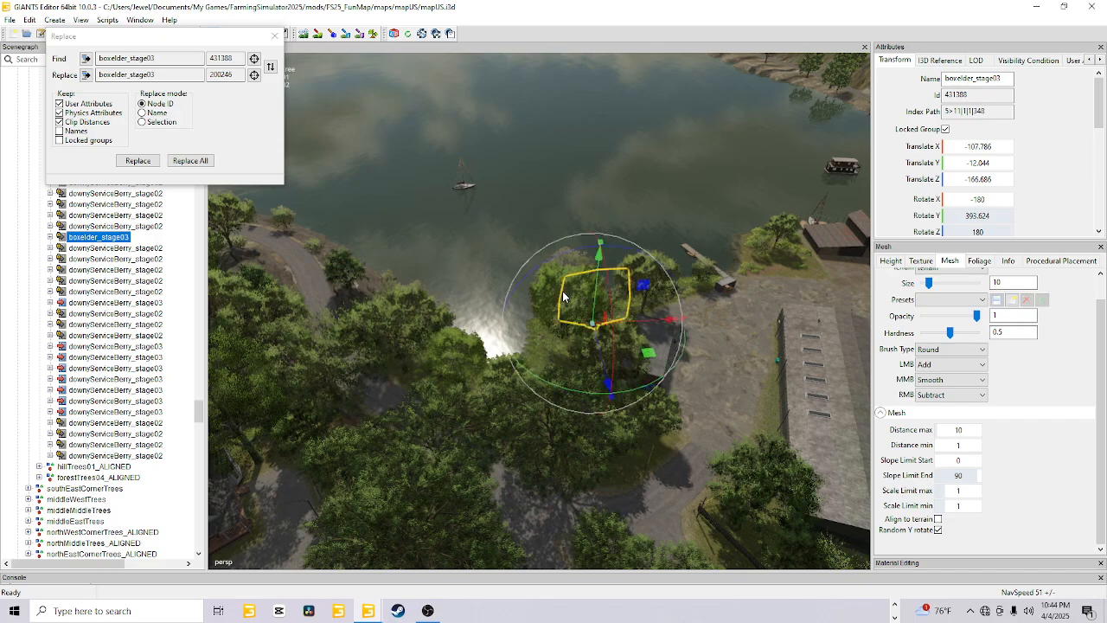
{"action": "left_click", "coordinate": [554, 287]}
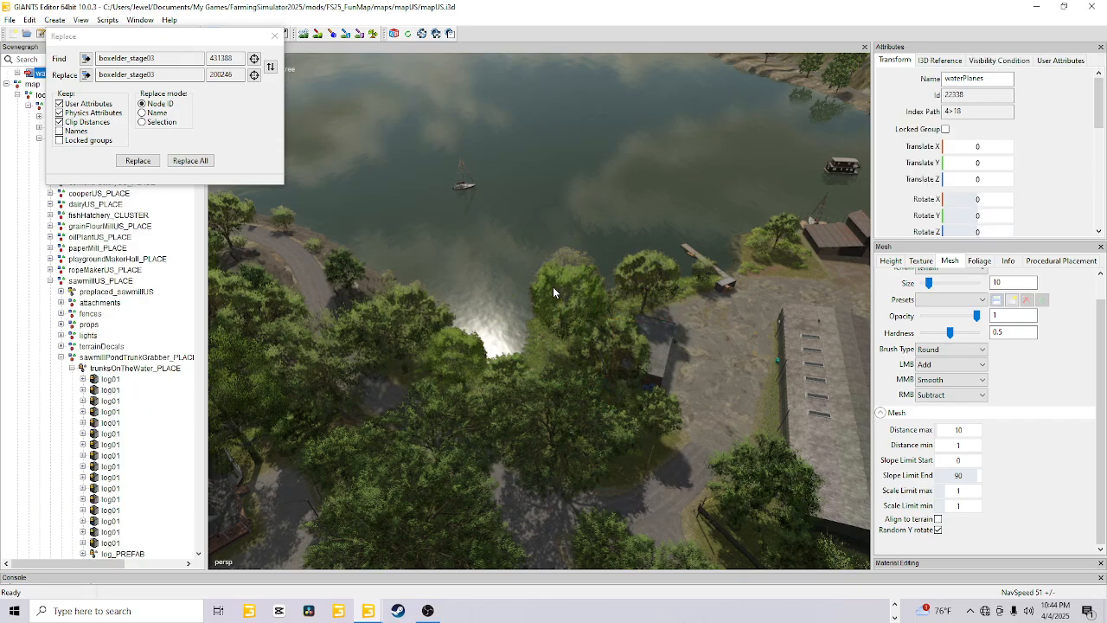
{"action": "scroll", "coordinate": [561, 307], "scroll_direction": "up", "scroll_amount": 3}
{"action": "left_click", "coordinate": [585, 296]}
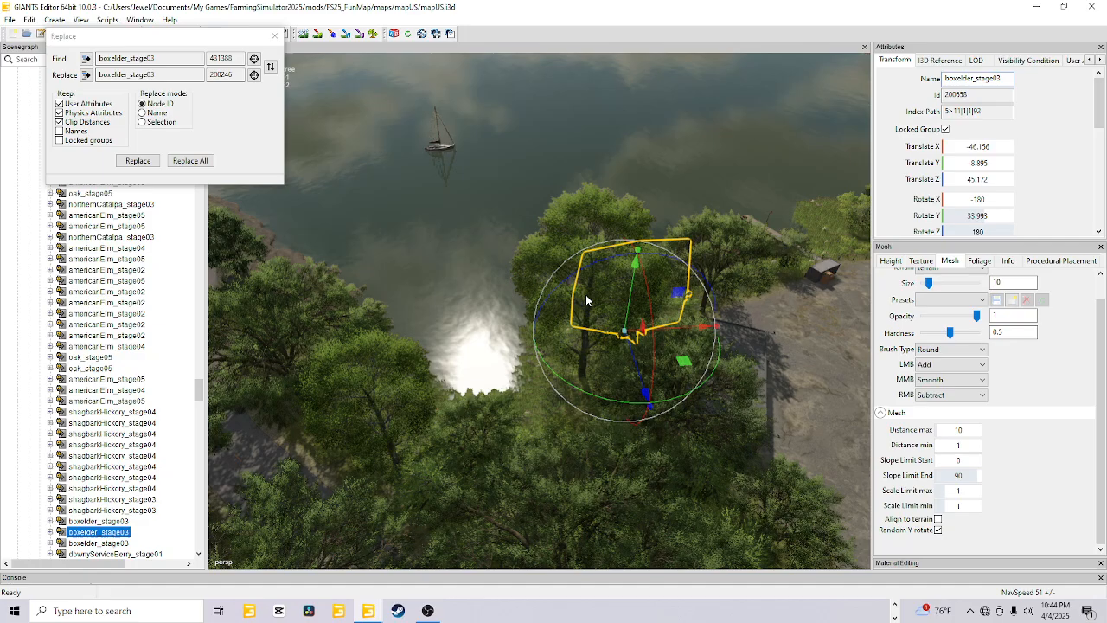
{"action": "scroll", "coordinate": [585, 331], "scroll_direction": "up", "scroll_amount": 2}
{"action": "scroll", "coordinate": [585, 329], "scroll_direction": "up", "scroll_amount": 2}
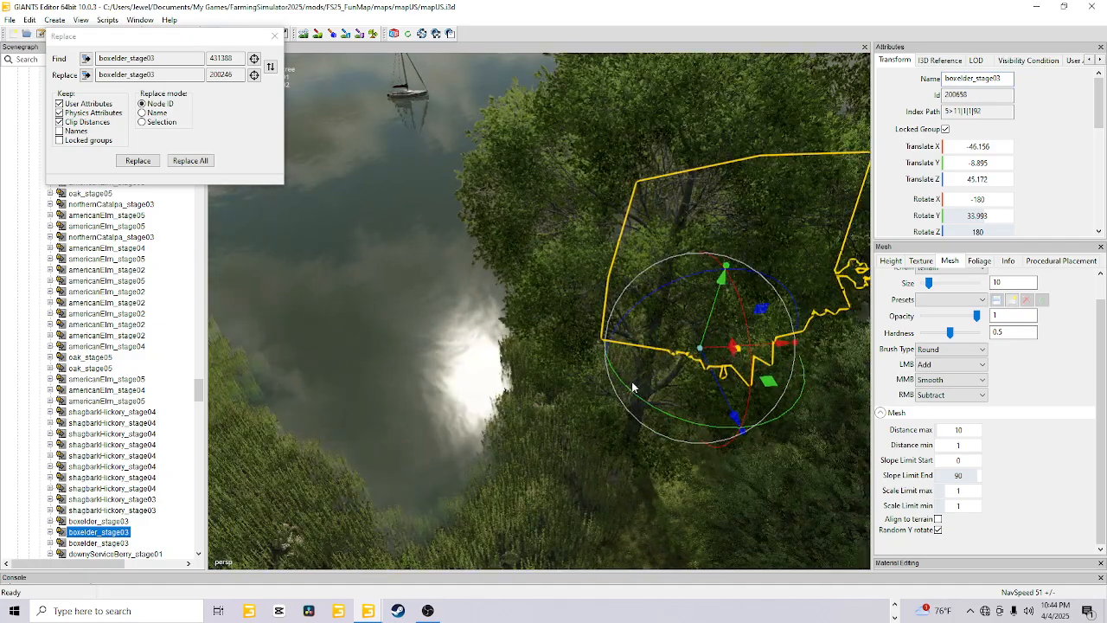
{"action": "left_click", "coordinate": [626, 437]}
{"action": "scroll", "coordinate": [628, 441], "scroll_direction": "down", "scroll_amount": 5}
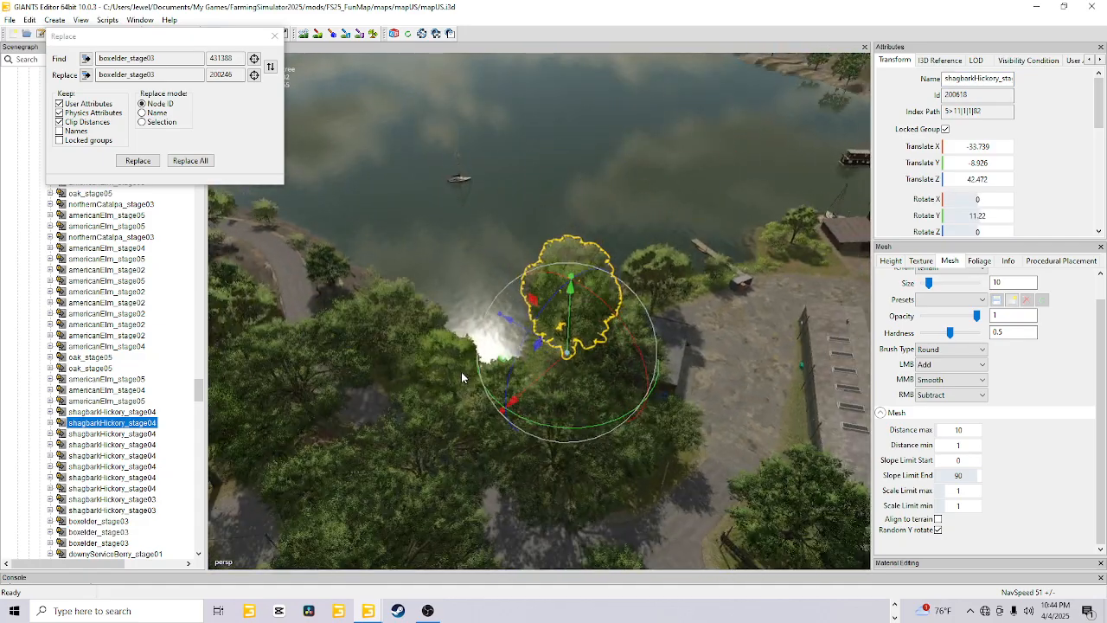
{"action": "scroll", "coordinate": [461, 378], "scroll_direction": "down", "scroll_amount": 3}
{"action": "left_click", "coordinate": [86, 75]}
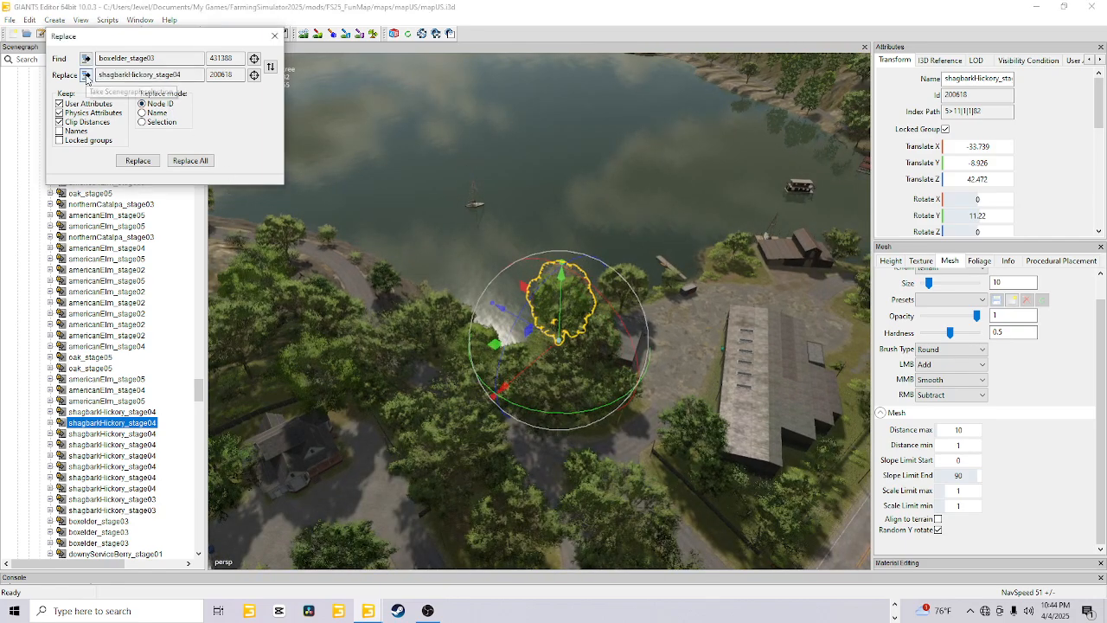
Step: Replace all boxelder_stage03 trees on the map with shagbarkHickory_stage04, keeping user attributes, physics attributes and clip distances
{"action": "left_click", "coordinate": [192, 160]}
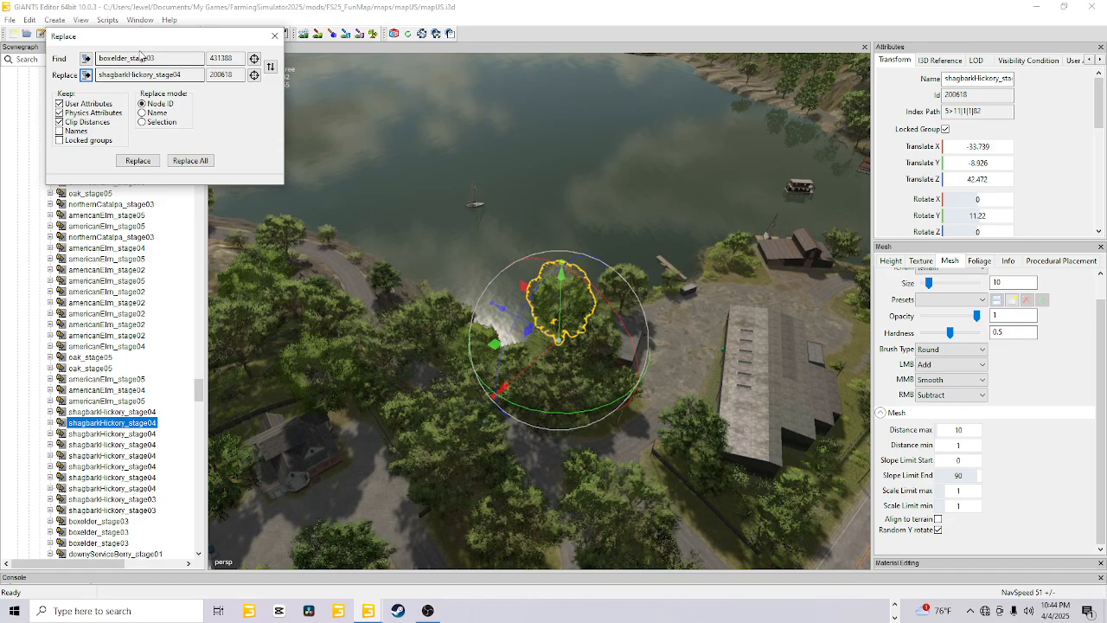
{"action": "left_click_drag", "start_coordinate": [456, 209], "coordinate": [424, 306], "text": "alt"}
{"action": "scroll", "coordinate": [510, 293], "scroll_direction": "up", "scroll_amount": 3}
{"action": "scroll", "coordinate": [427, 298], "scroll_direction": "up", "scroll_amount": 4}
{"action": "scroll", "coordinate": [436, 285], "scroll_direction": "up", "scroll_amount": 7}
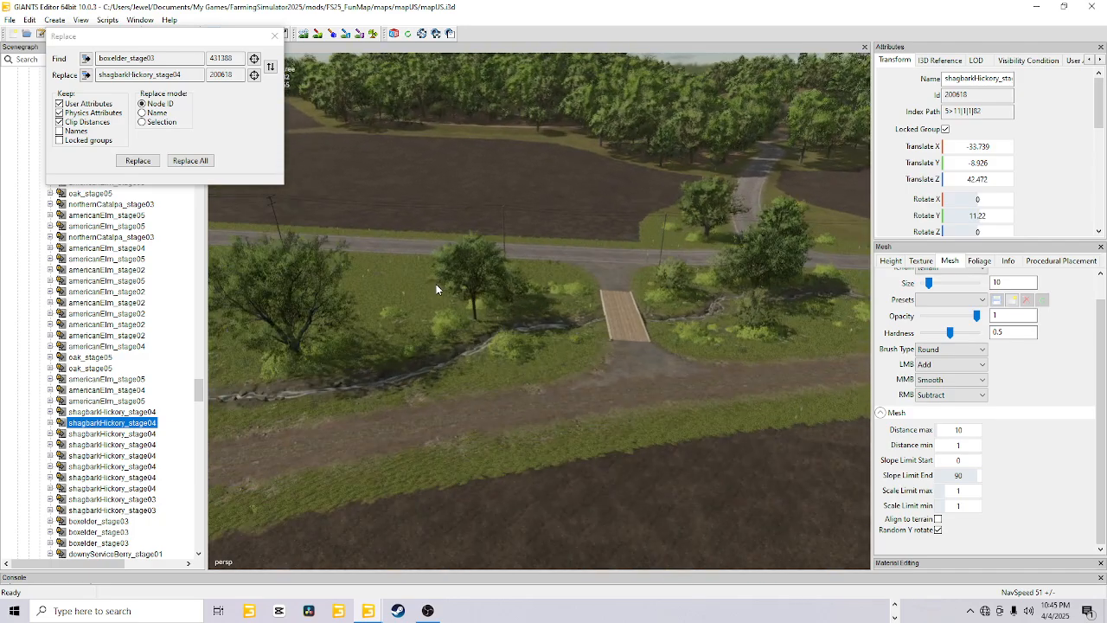
{"action": "scroll", "coordinate": [595, 312], "scroll_direction": "down", "scroll_amount": 6}
{"action": "scroll", "coordinate": [593, 309], "scroll_direction": "down", "scroll_amount": 3}
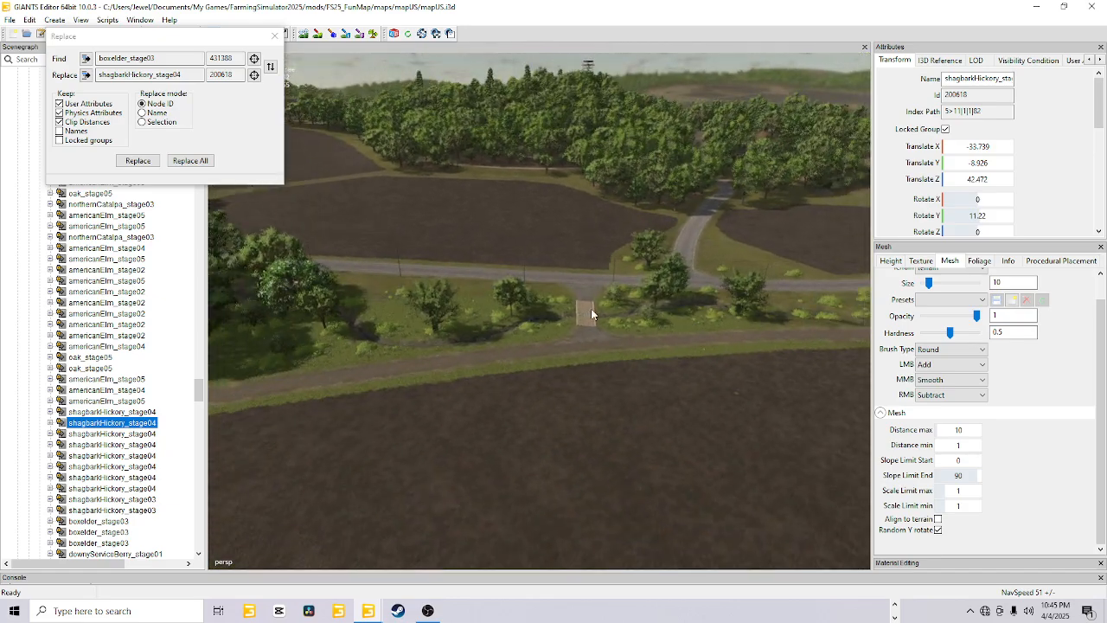
{"action": "left_click", "coordinate": [192, 160]}
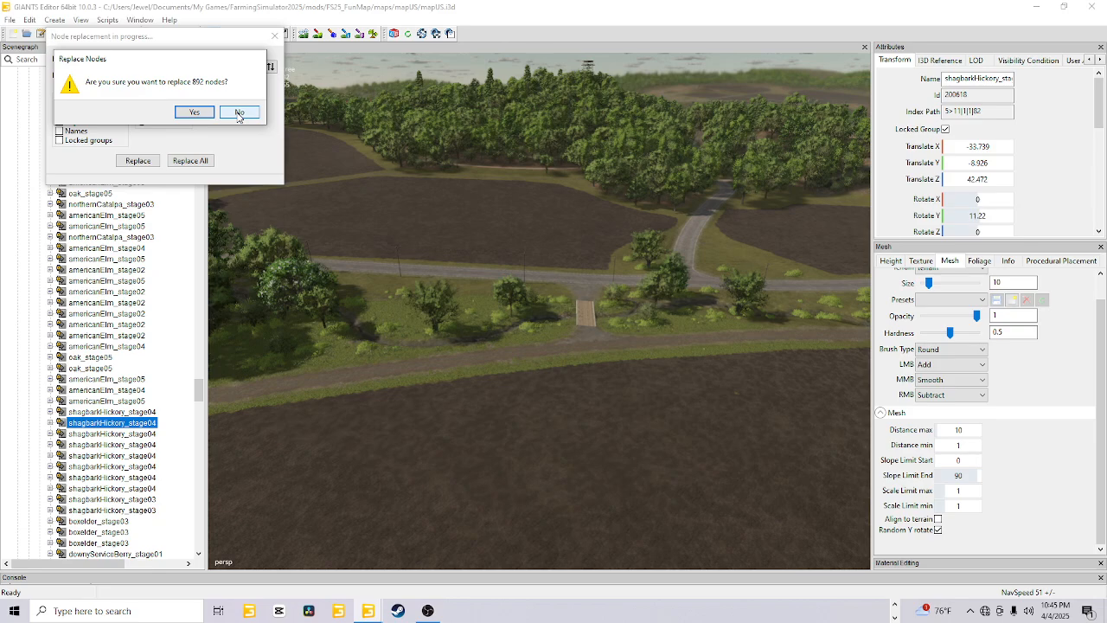
{"action": "left_click", "coordinate": [193, 113]}
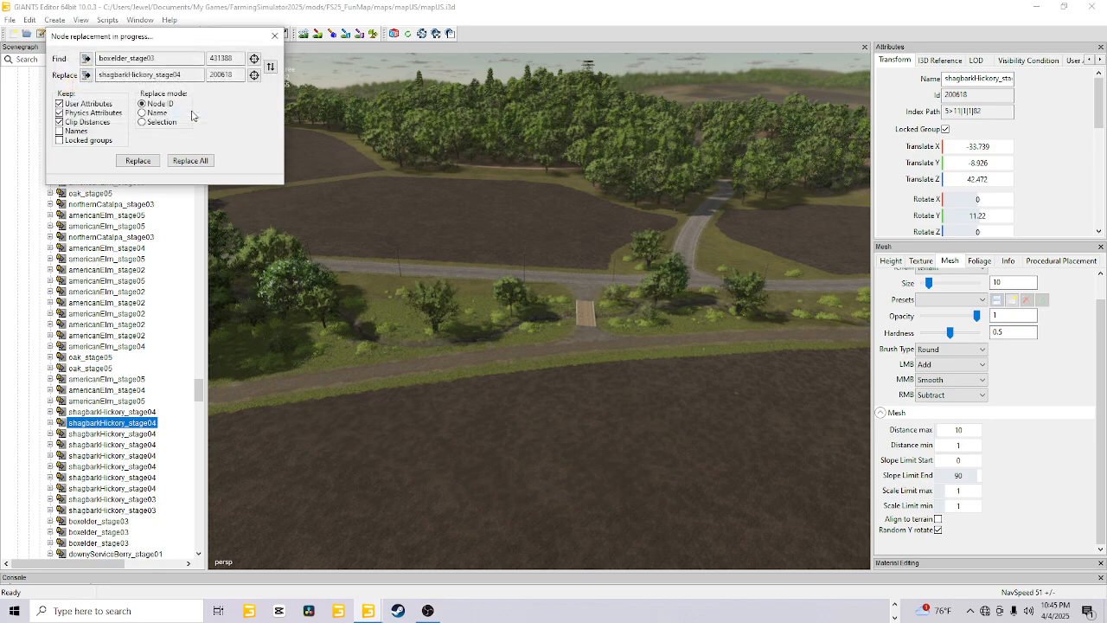
Step: Examine the replaced trees around the bridge, across the fields and along the lakeshore, both close up and from a distance
{"action": "scroll", "coordinate": [649, 264], "scroll_direction": "down", "scroll_amount": 8}
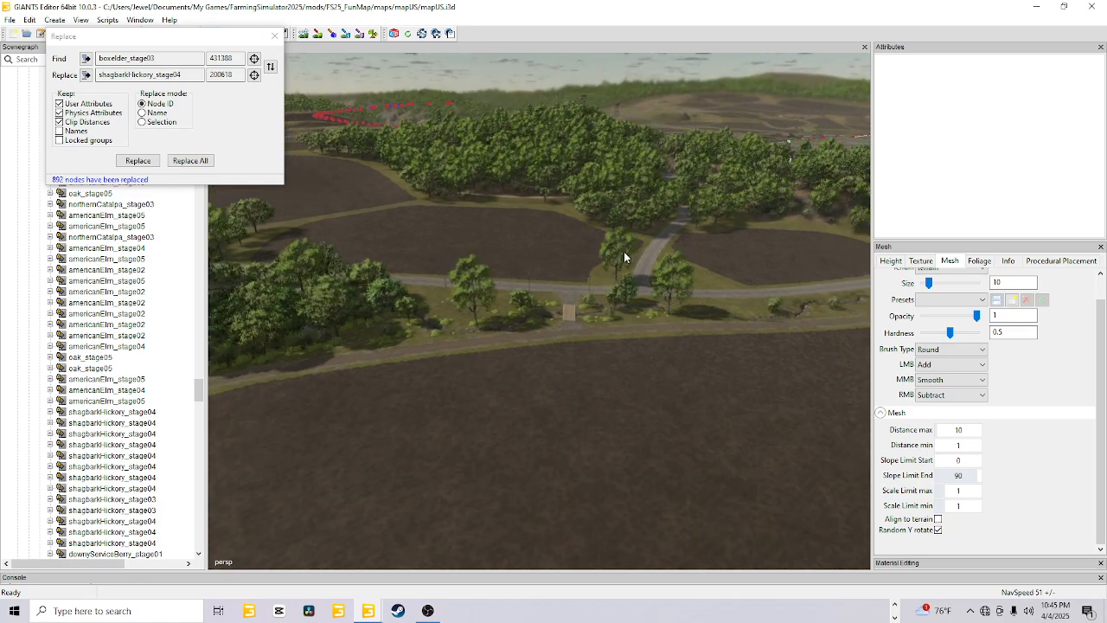
{"action": "scroll", "coordinate": [626, 282], "scroll_direction": "up", "scroll_amount": 6}
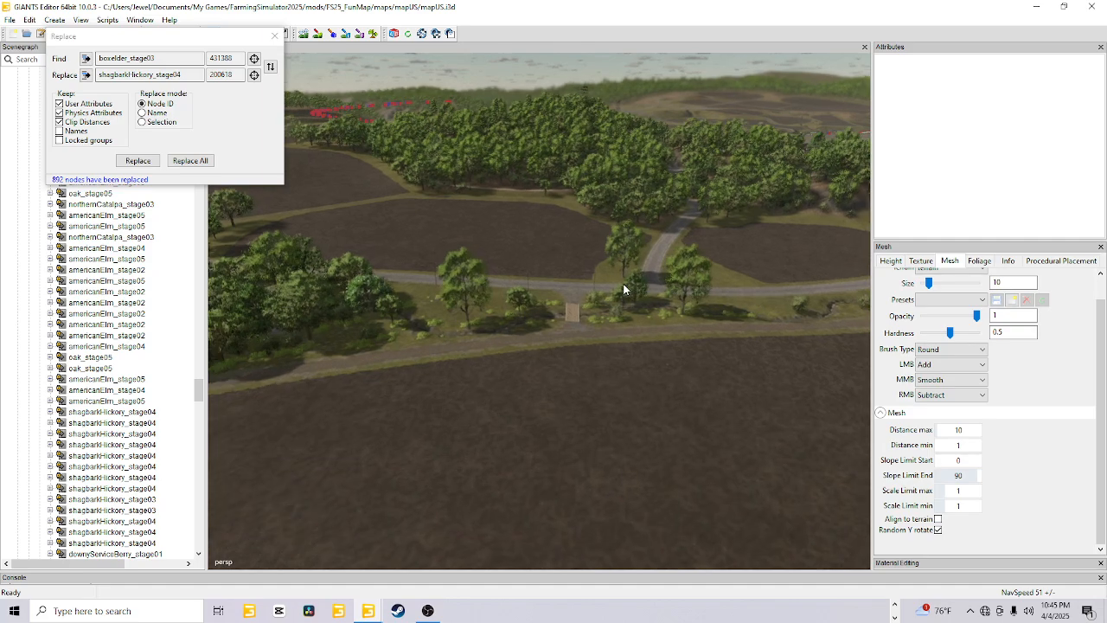
{"action": "scroll", "coordinate": [614, 291], "scroll_direction": "up", "scroll_amount": 2}
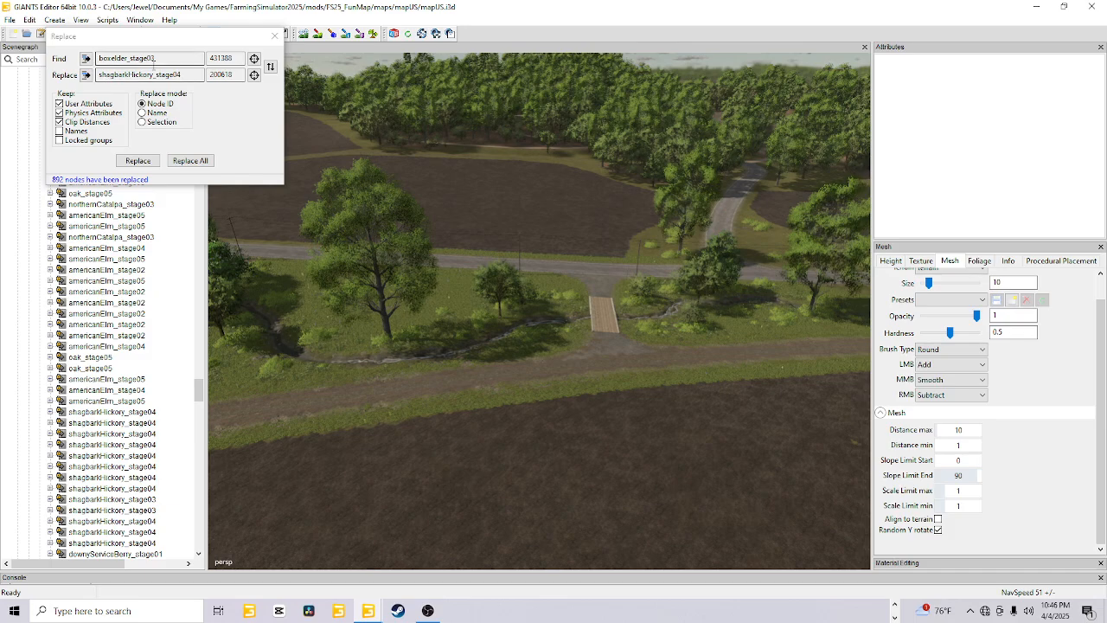
{"action": "scroll", "coordinate": [649, 316], "scroll_direction": "down", "scroll_amount": 3}
{"action": "scroll", "coordinate": [626, 327], "scroll_direction": "down", "scroll_amount": 2}
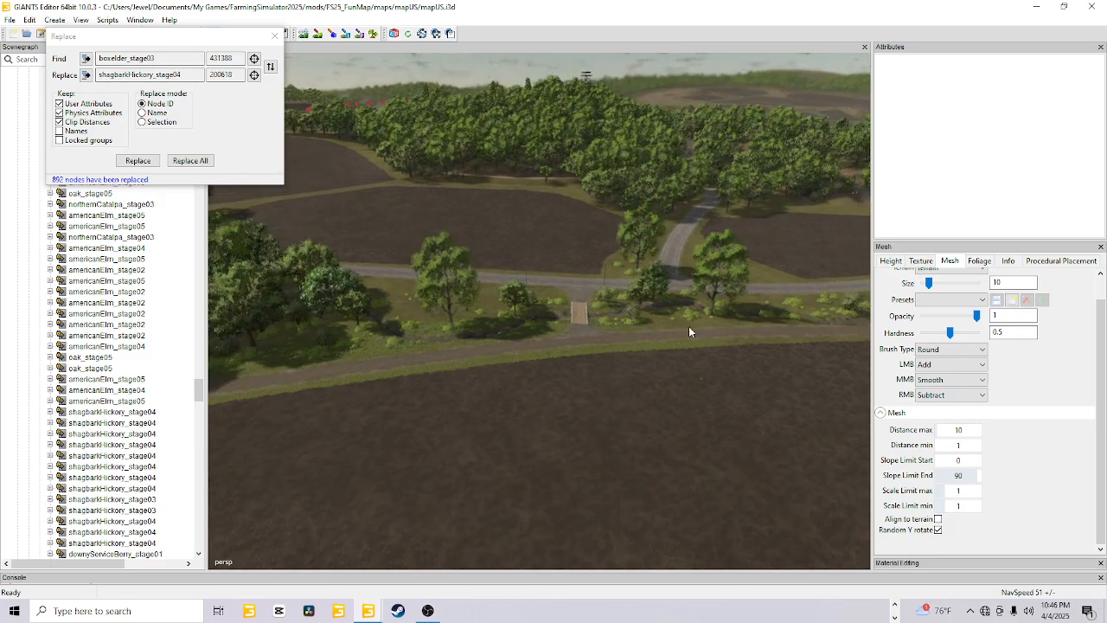
{"action": "left_click_drag", "start_coordinate": [689, 327], "coordinate": [849, 274], "text": "alt"}
{"action": "left_click_drag", "start_coordinate": [343, 295], "coordinate": [590, 396], "text": "alt"}
{"action": "scroll", "coordinate": [590, 396], "scroll_direction": "up", "scroll_amount": 5}
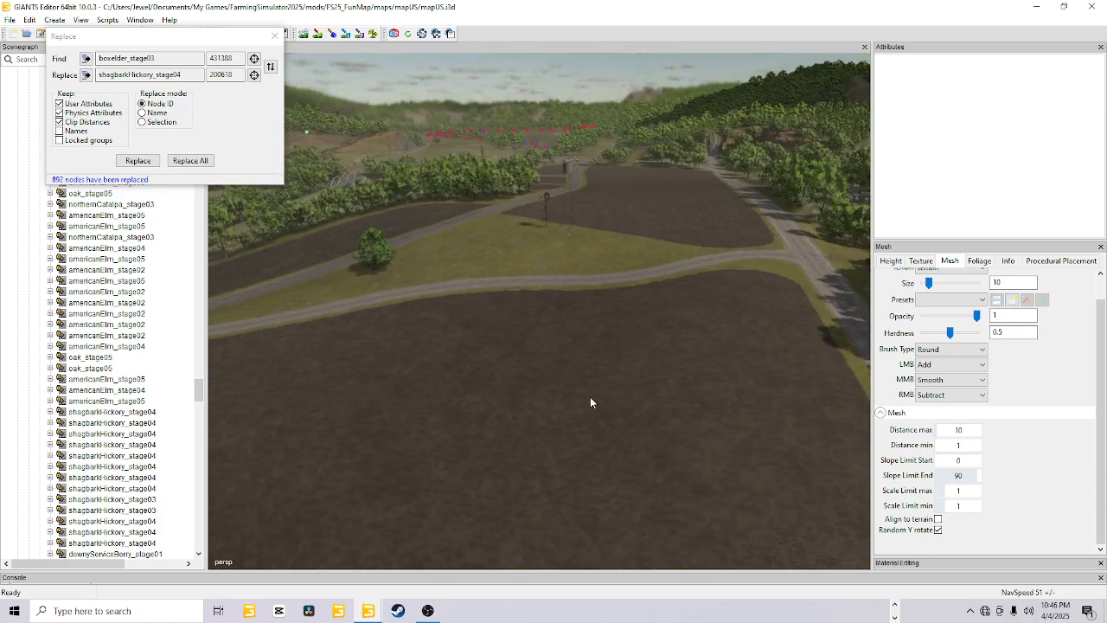
{"action": "scroll", "coordinate": [520, 404], "scroll_direction": "down", "scroll_amount": 4}
{"action": "left_click_drag", "start_coordinate": [487, 393], "coordinate": [603, 398], "text": "alt"}
{"action": "scroll", "coordinate": [705, 411], "scroll_direction": "down", "scroll_amount": 4}
{"action": "scroll", "coordinate": [705, 412], "scroll_direction": "down", "scroll_amount": 4}
{"action": "scroll", "coordinate": [408, 304], "scroll_direction": "up", "scroll_amount": 4}
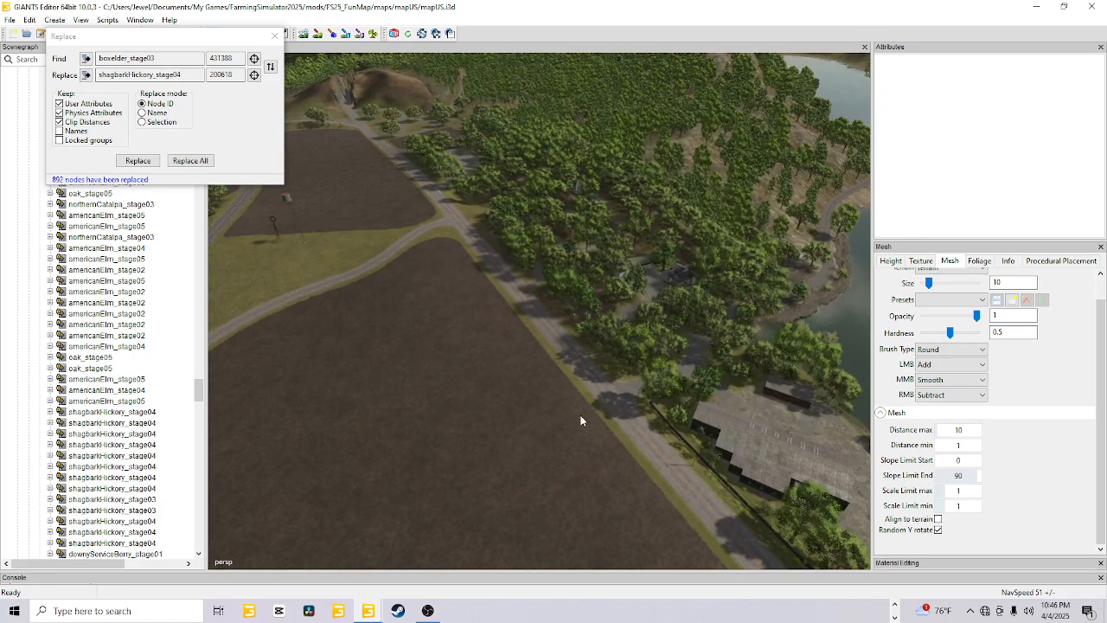
{"action": "left_click_drag", "start_coordinate": [616, 427], "coordinate": [580, 445], "text": "alt"}
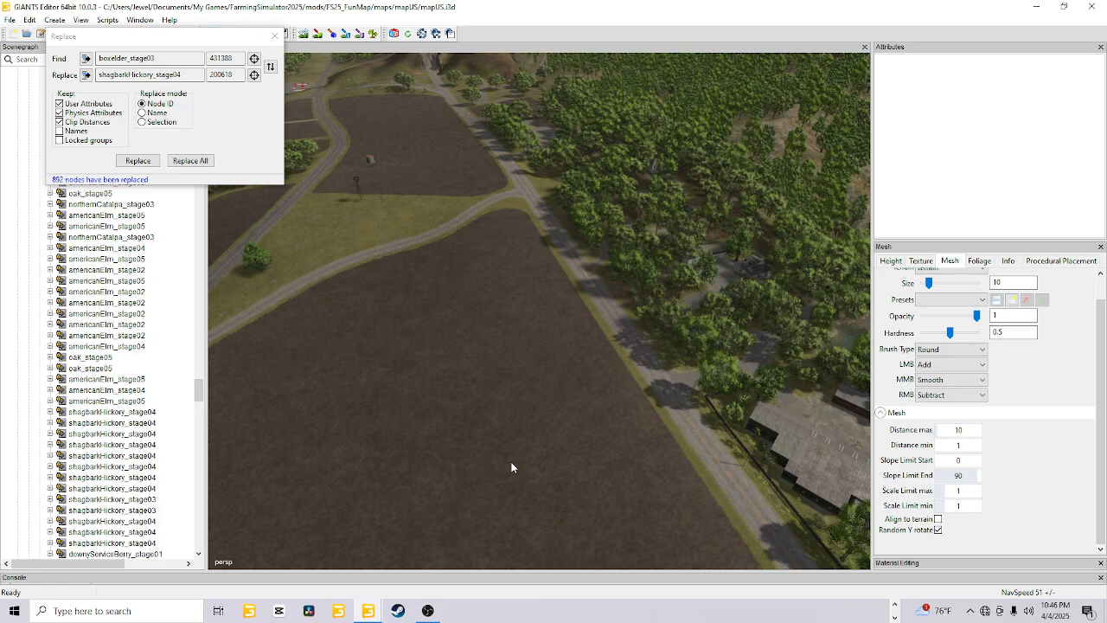
Step: Assign the authorizedVehiclesOnly sign at the lumber yard entrance as the node to find
{"action": "left_click_drag", "start_coordinate": [512, 464], "coordinate": [425, 434], "text": "alt"}
{"action": "scroll", "coordinate": [502, 395], "scroll_direction": "up", "scroll_amount": 3}
{"action": "left_click_drag", "start_coordinate": [512, 398], "coordinate": [390, 379], "text": "alt"}
{"action": "scroll", "coordinate": [391, 381], "scroll_direction": "up", "scroll_amount": 3}
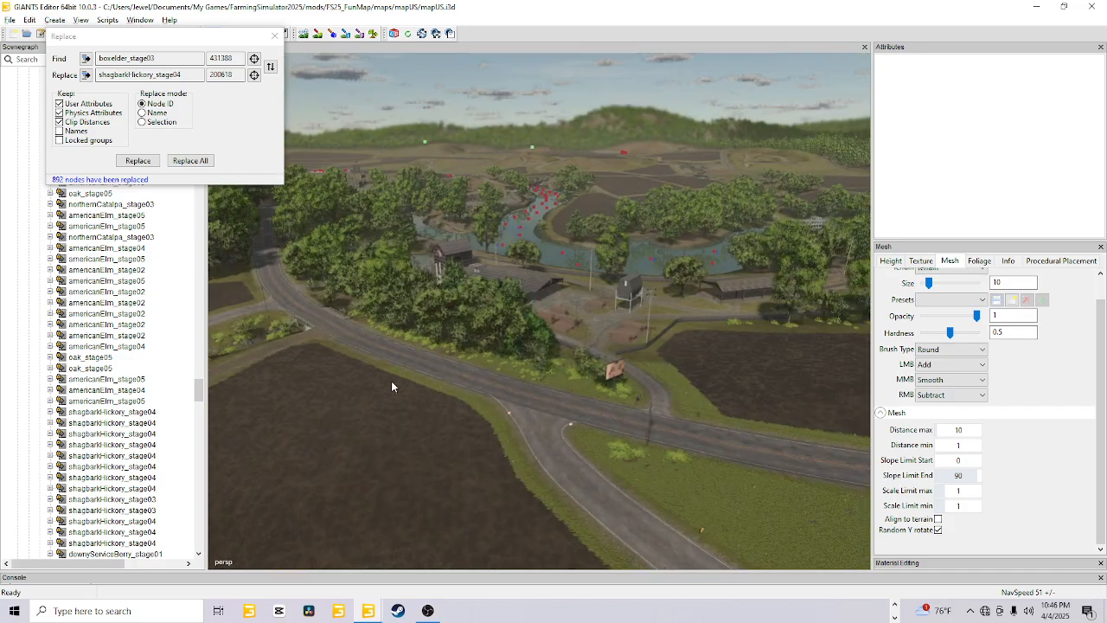
{"action": "scroll", "coordinate": [584, 350], "scroll_direction": "up", "scroll_amount": 4}
{"action": "left_click_drag", "start_coordinate": [584, 349], "coordinate": [591, 381], "text": "alt"}
{"action": "scroll", "coordinate": [467, 388], "scroll_direction": "up", "scroll_amount": 3}
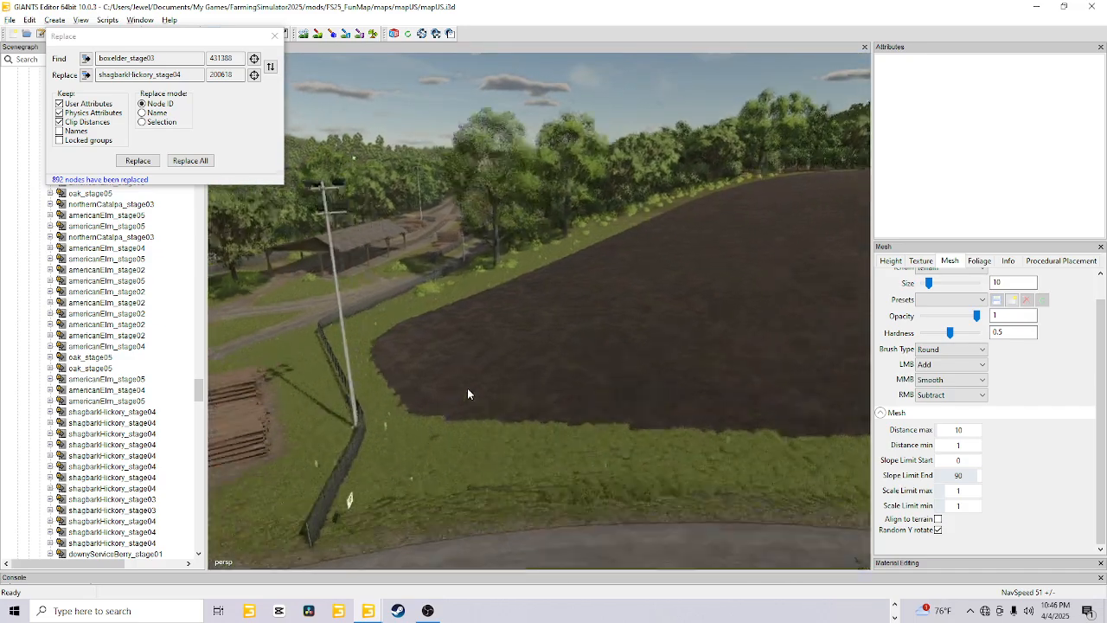
{"action": "left_click_drag", "start_coordinate": [467, 388], "coordinate": [379, 364], "text": "alt"}
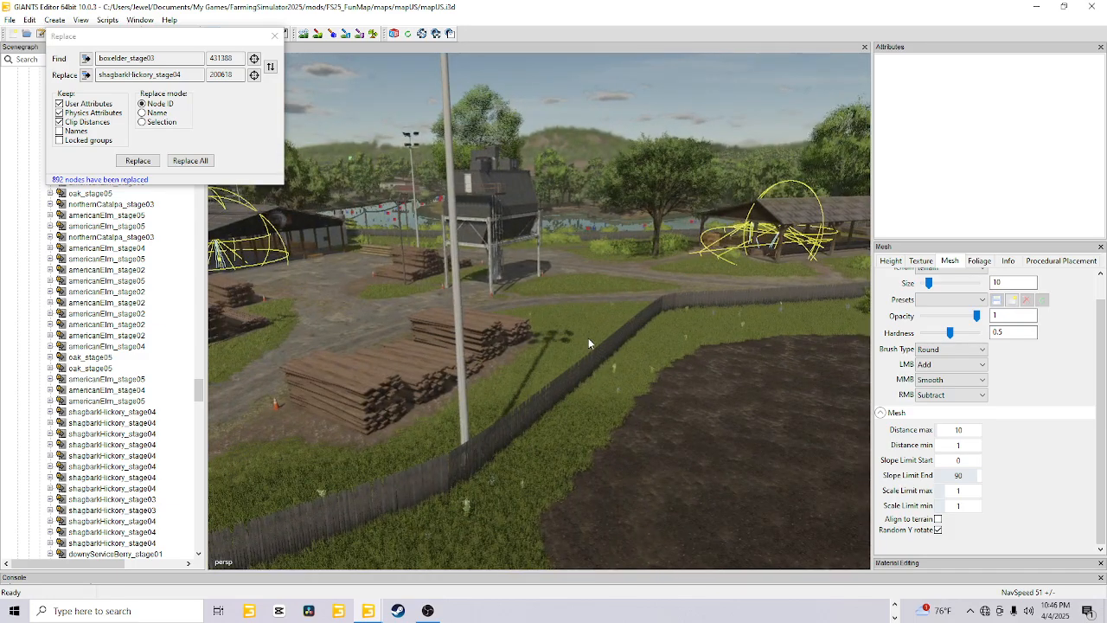
{"action": "left_click_drag", "start_coordinate": [590, 360], "coordinate": [380, 422], "text": "alt"}
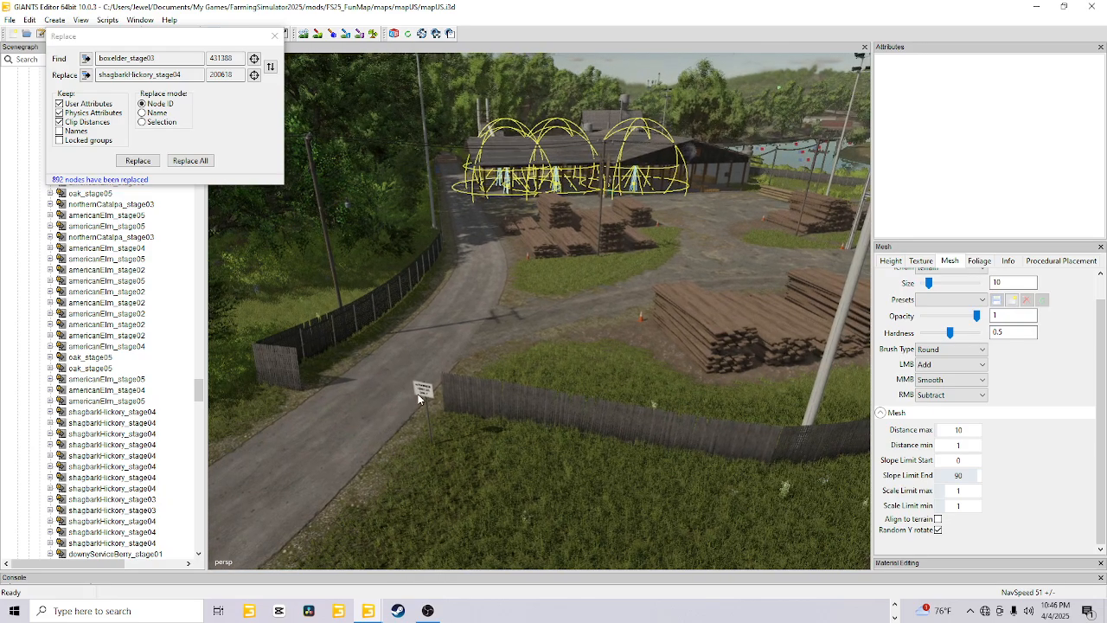
{"action": "left_click", "coordinate": [423, 388]}
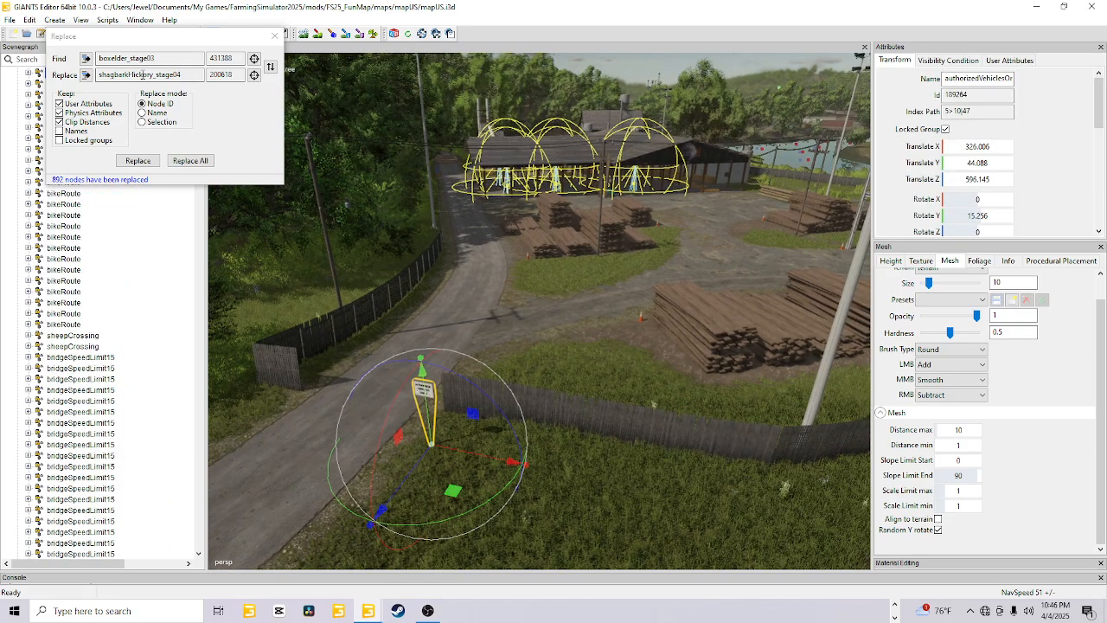
{"action": "left_click", "coordinate": [85, 58]}
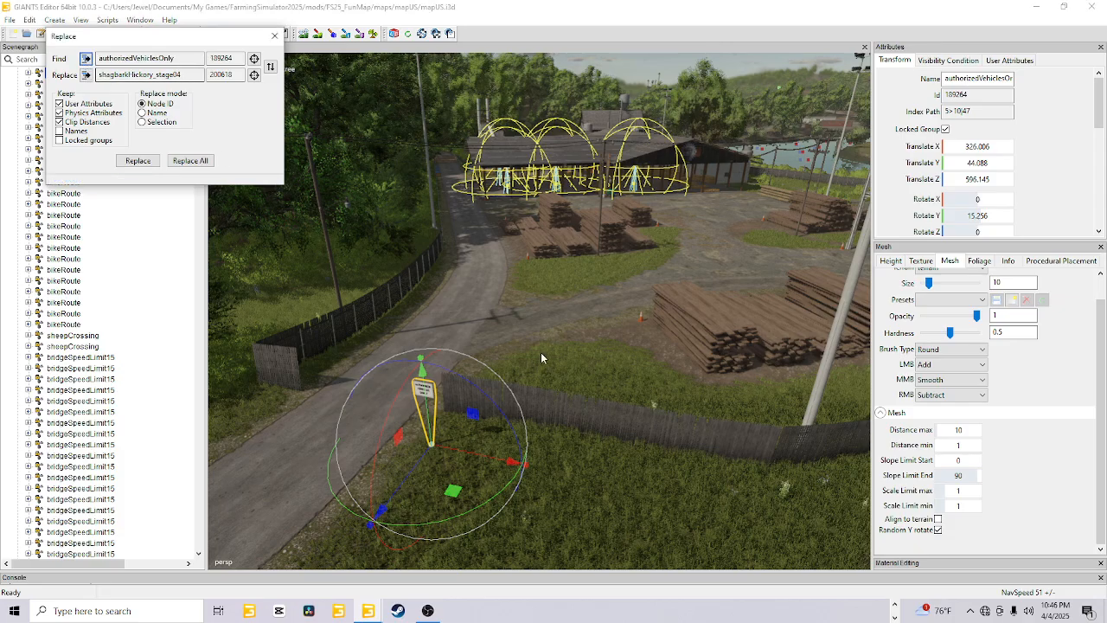
Step: Find a stop sign at a road intersection and assign it as the replacement node
{"action": "scroll", "coordinate": [573, 423], "scroll_direction": "up", "scroll_amount": 3}
{"action": "left_click_drag", "start_coordinate": [573, 423], "coordinate": [416, 453], "text": "alt"}
{"action": "scroll", "coordinate": [492, 448], "scroll_direction": "up", "scroll_amount": 2}
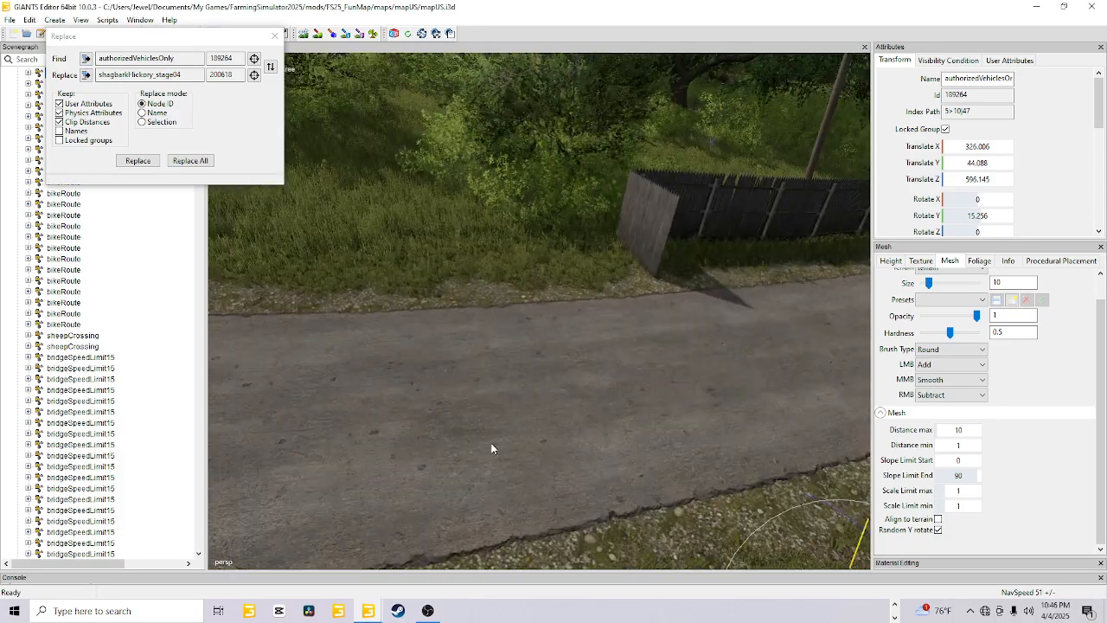
{"action": "left_click_drag", "start_coordinate": [491, 447], "coordinate": [634, 424], "text": "alt"}
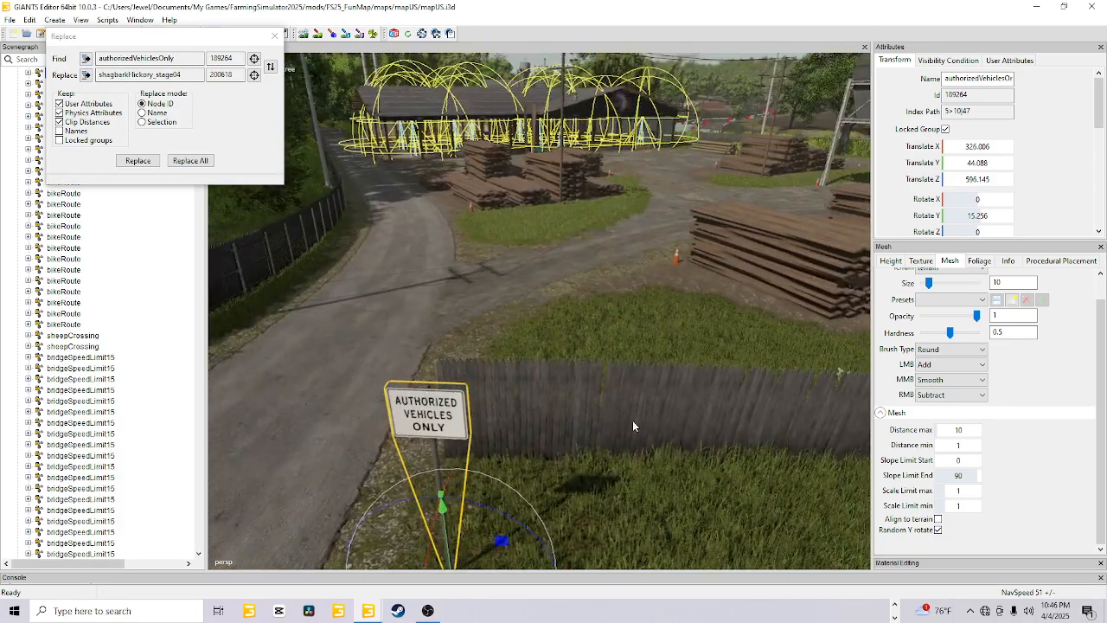
{"action": "scroll", "coordinate": [633, 421], "scroll_direction": "down", "scroll_amount": 3}
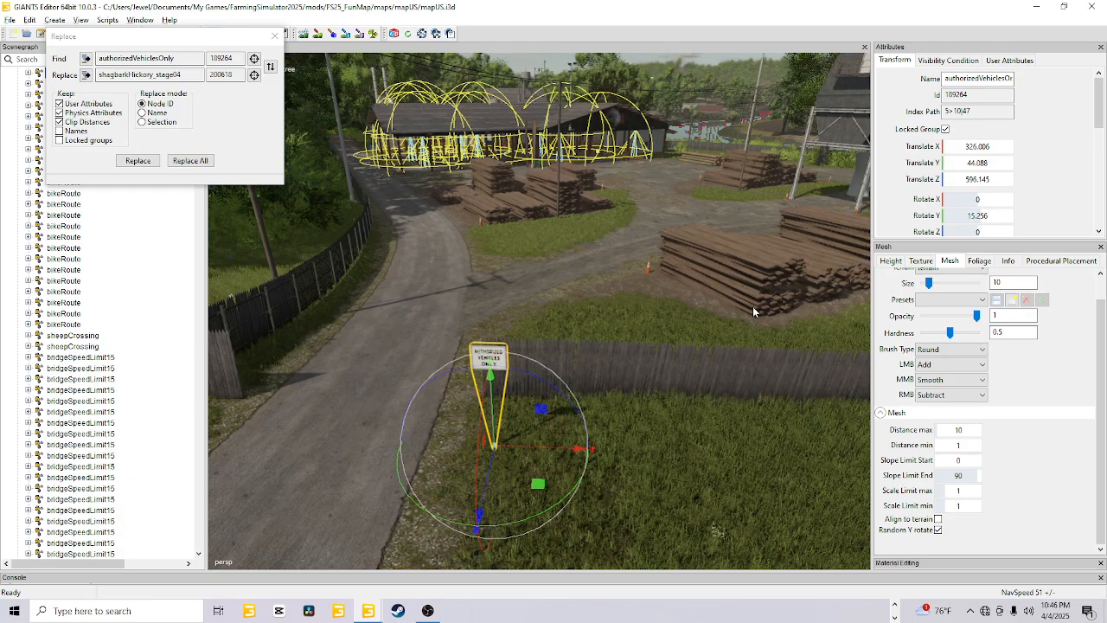
{"action": "scroll", "coordinate": [753, 306], "scroll_direction": "down", "scroll_amount": 8}
{"action": "left_click_drag", "start_coordinate": [485, 434], "coordinate": [424, 466], "text": "alt"}
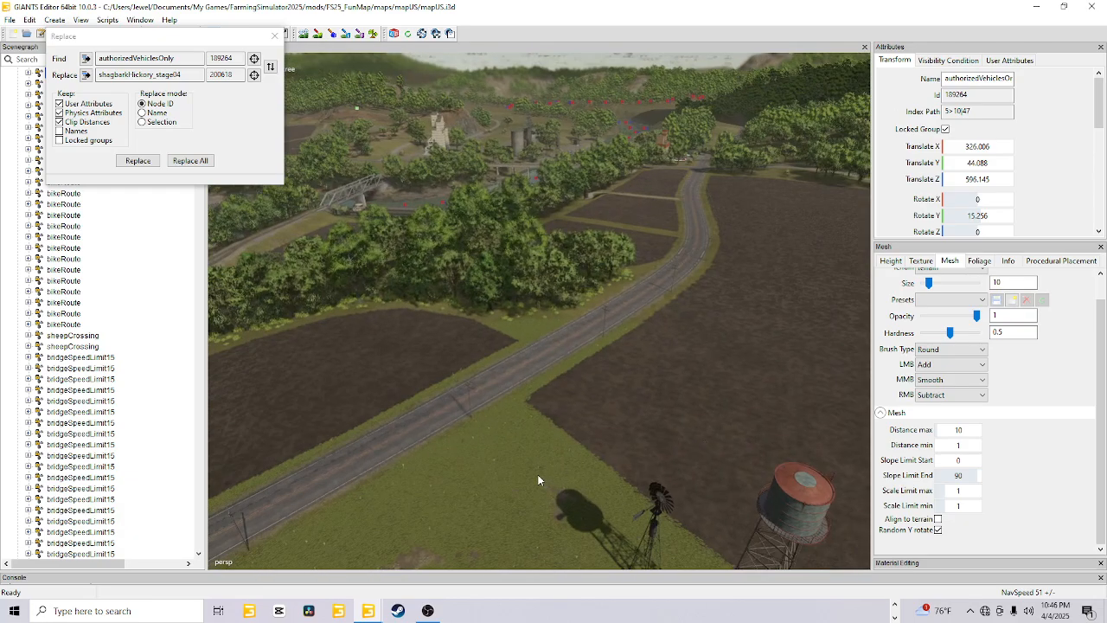
{"action": "scroll", "coordinate": [513, 470], "scroll_direction": "up", "scroll_amount": 4}
{"action": "scroll", "coordinate": [482, 476], "scroll_direction": "up", "scroll_amount": 2}
{"action": "scroll", "coordinate": [630, 402], "scroll_direction": "up", "scroll_amount": 4}
{"action": "right_click", "coordinate": [526, 423]}
{"action": "left_click", "coordinate": [505, 419]}
{"action": "scroll", "coordinate": [493, 447], "scroll_direction": "up", "scroll_amount": 5}
{"action": "scroll", "coordinate": [493, 450], "scroll_direction": "up", "scroll_amount": 4}
{"action": "scroll", "coordinate": [555, 486], "scroll_direction": "up", "scroll_amount": 8}
{"action": "scroll", "coordinate": [591, 441], "scroll_direction": "down", "scroll_amount": 3}
{"action": "scroll", "coordinate": [400, 450], "scroll_direction": "up", "scroll_amount": 3}
{"action": "scroll", "coordinate": [422, 459], "scroll_direction": "down", "scroll_amount": 5}
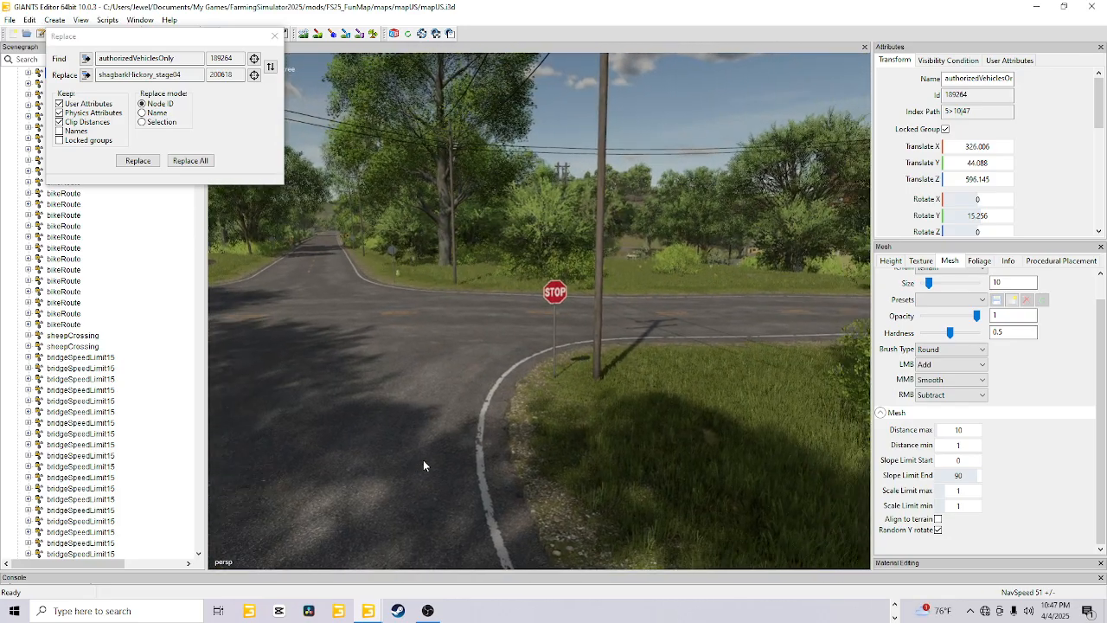
{"action": "scroll", "coordinate": [414, 473], "scroll_direction": "up", "scroll_amount": 3}
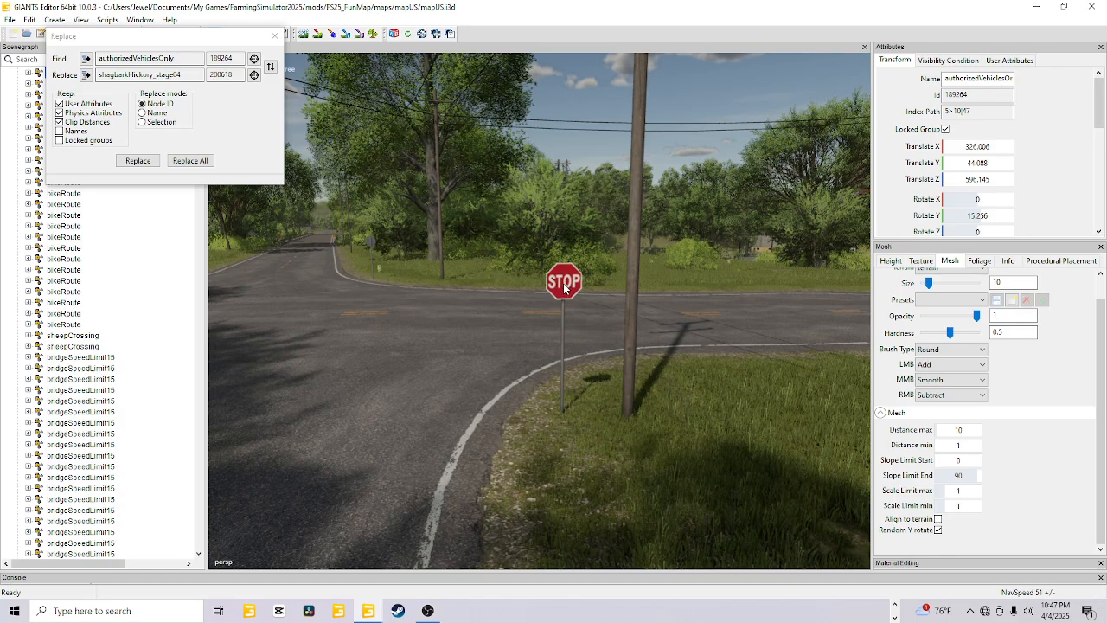
{"action": "left_click", "coordinate": [565, 288]}
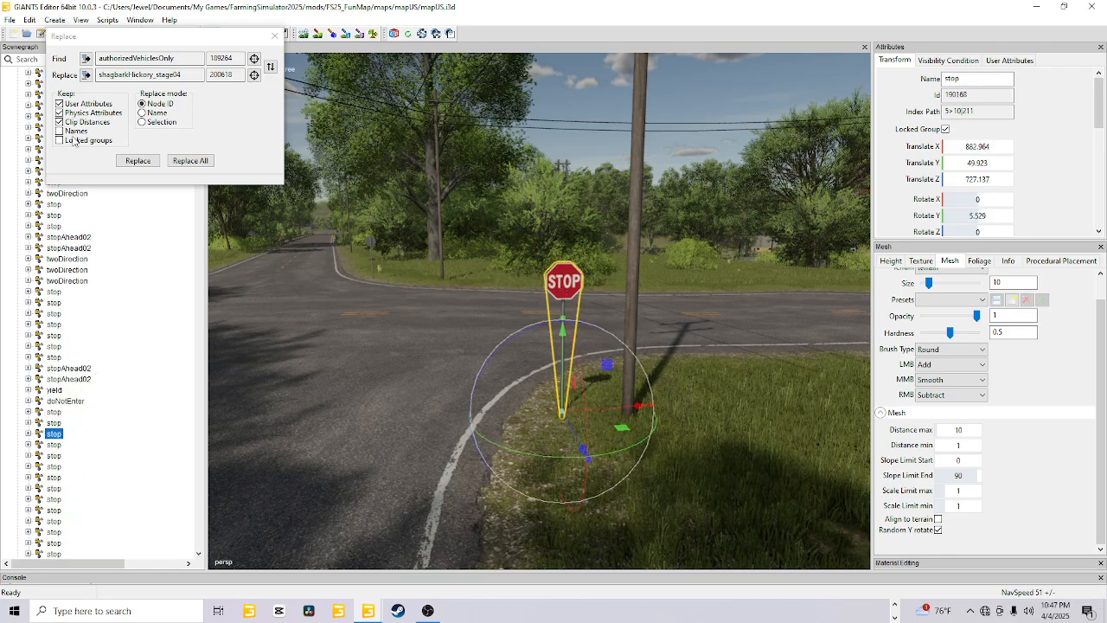
{"action": "left_click", "coordinate": [86, 75]}
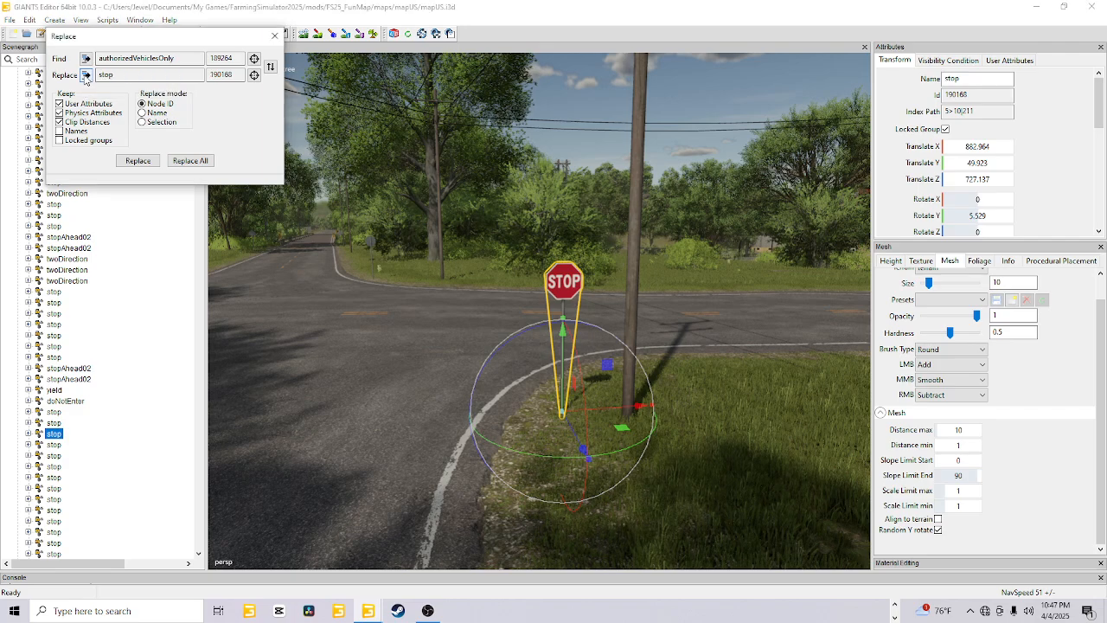
Step: Replace all authorizedVehiclesOnly nodes with the stop sign by node ID and check the result at the lumber yard entrance
{"action": "left_click", "coordinate": [191, 161]}
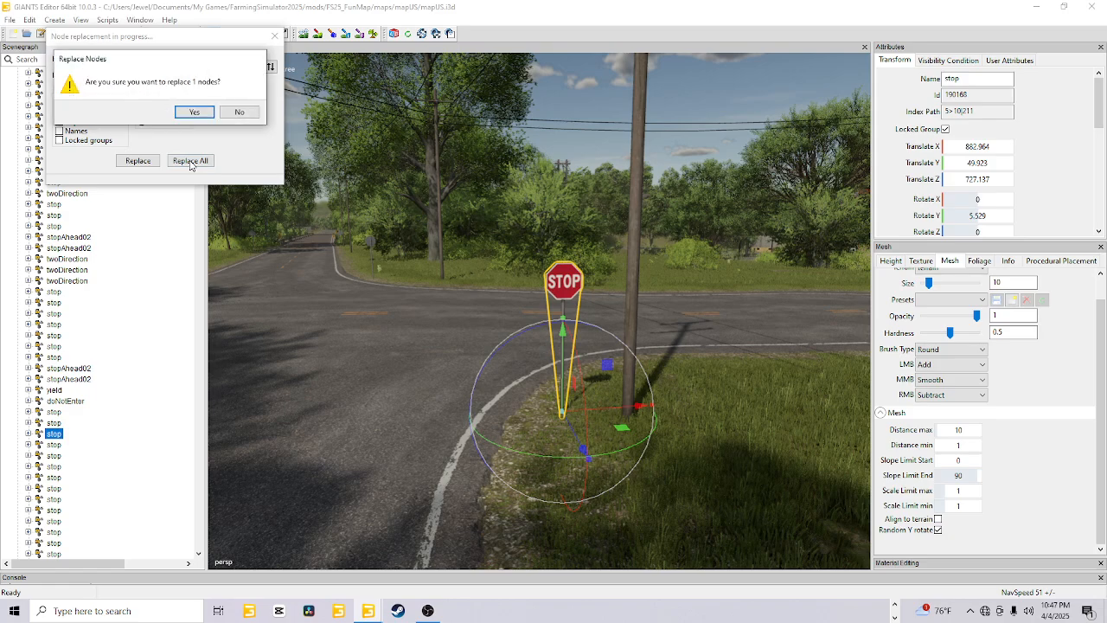
{"action": "left_click", "coordinate": [194, 113]}
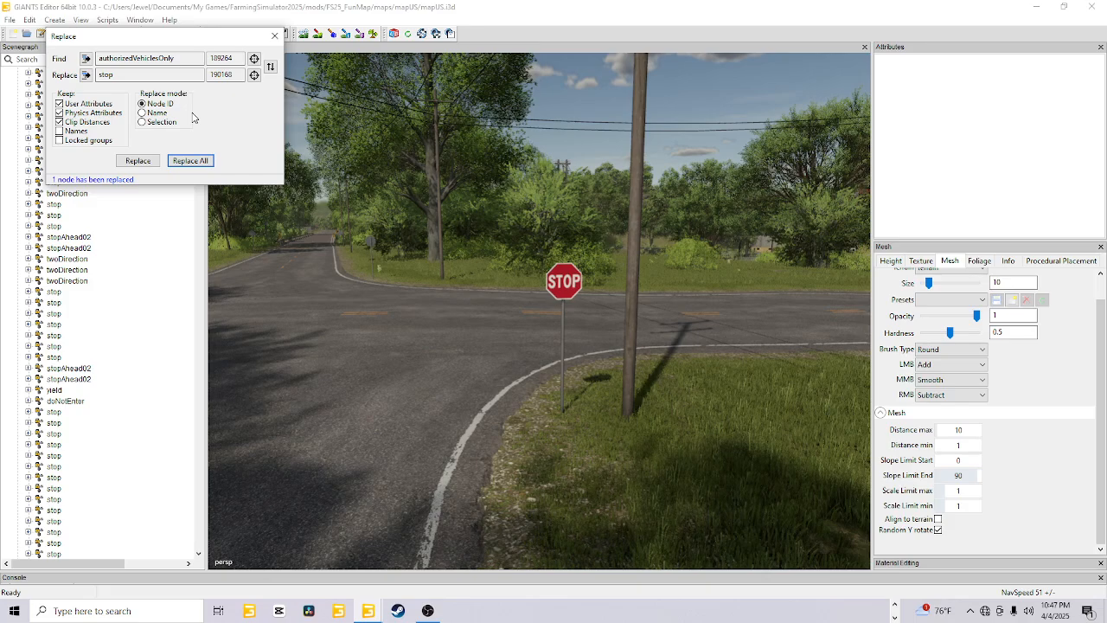
{"action": "left_click_drag", "start_coordinate": [438, 292], "coordinate": [325, 333], "text": "alt"}
{"action": "right_click_drag", "start_coordinate": [394, 331], "coordinate": [514, 307], "text": "alt"}
{"action": "left_click_drag", "start_coordinate": [503, 321], "coordinate": [634, 321], "text": "alt"}
{"action": "right_click_drag", "start_coordinate": [634, 321], "coordinate": [606, 339], "text": "alt"}
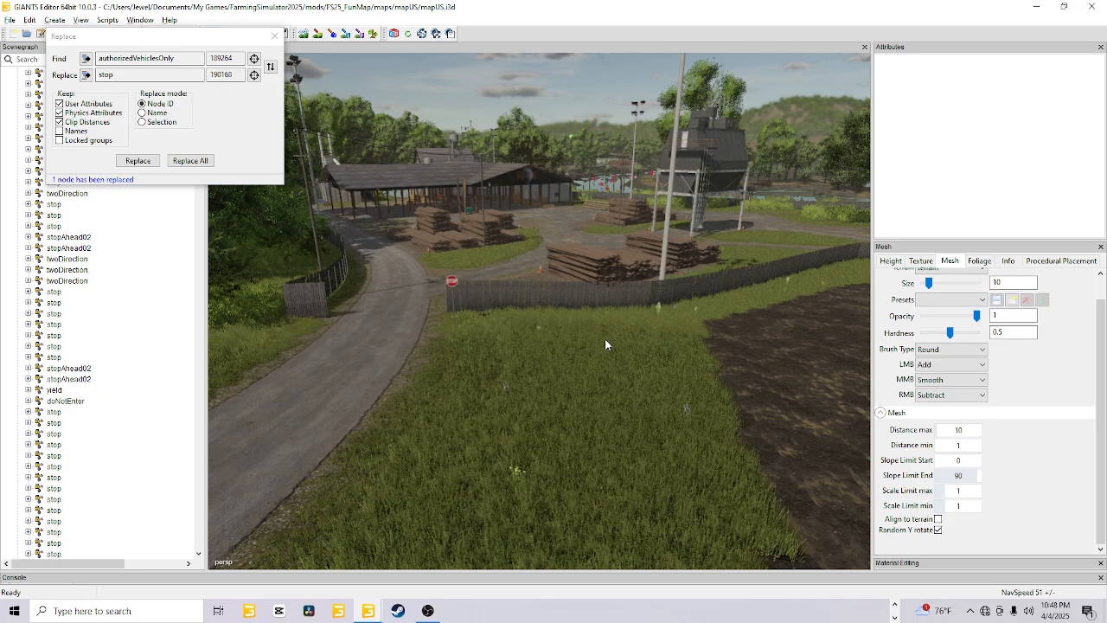
Step: Select the billboardPole3x2 billboard beside the road near the lumber yard and assign it as the node to find
{"action": "right_click_drag", "start_coordinate": [587, 283], "coordinate": [516, 337], "text": "alt"}
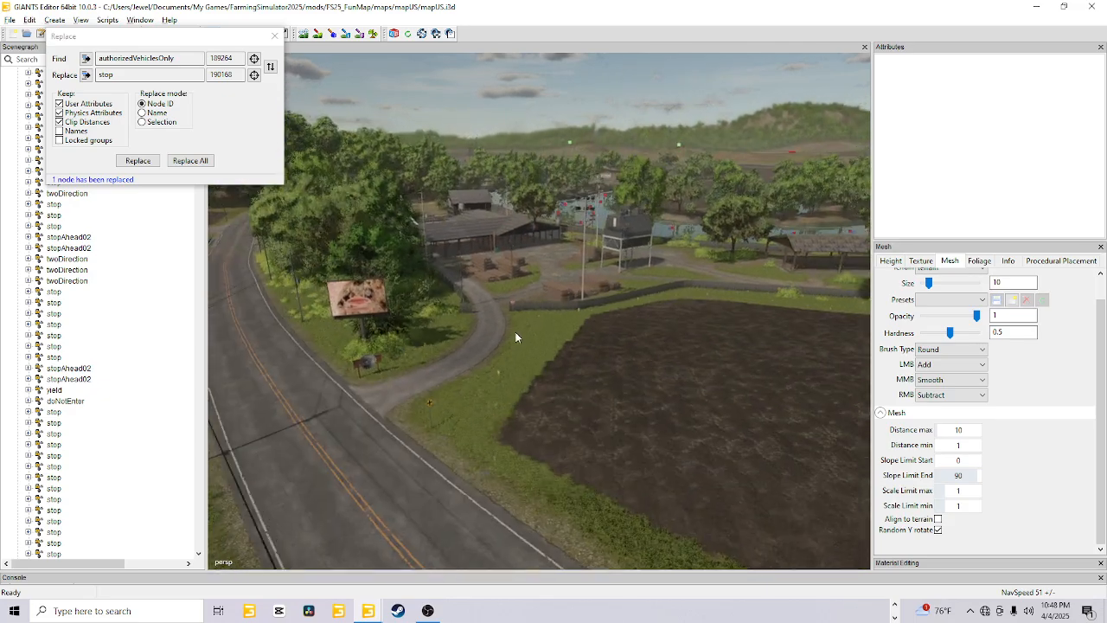
{"action": "left_click_drag", "start_coordinate": [502, 339], "coordinate": [458, 349], "text": "alt"}
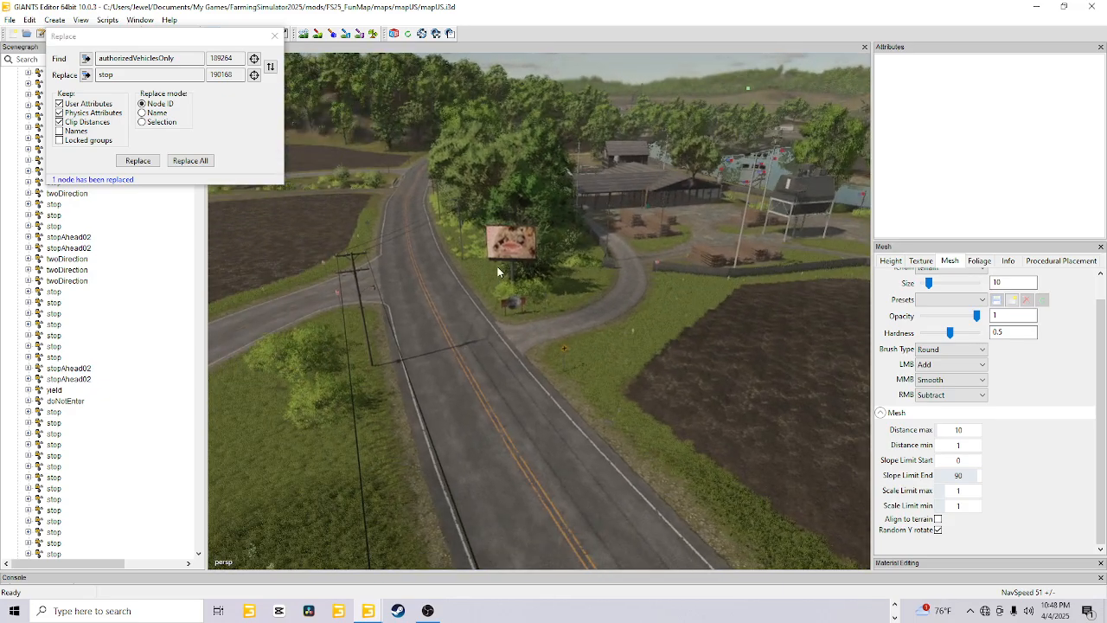
{"action": "left_click", "coordinate": [512, 247]}
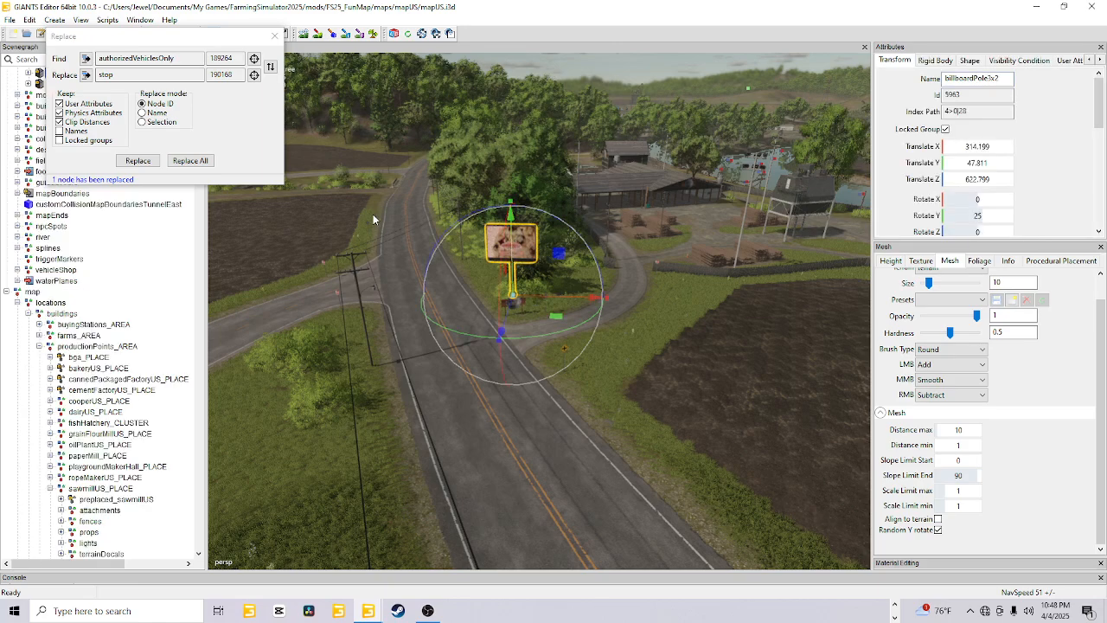
{"action": "left_click", "coordinate": [87, 59]}
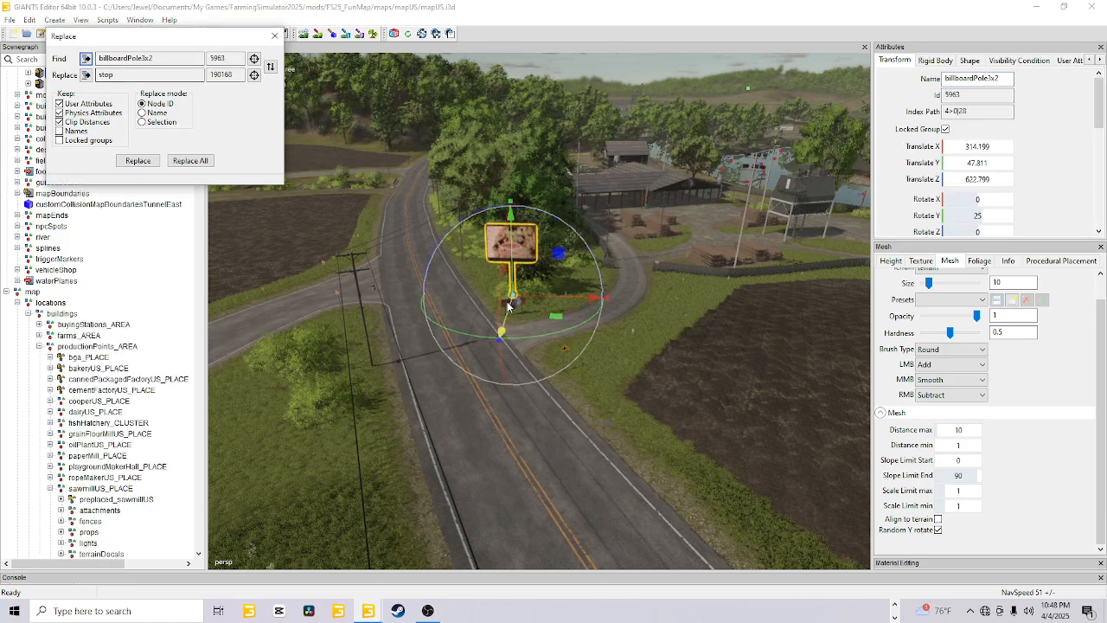
Step: Select the billboardWall2x1 billboard on the front wall of the blue Sellbuy warehouse and assign it as the replacement node
{"action": "scroll", "coordinate": [468, 278], "scroll_direction": "up", "scroll_amount": 5}
{"action": "left_click_drag", "start_coordinate": [468, 279], "coordinate": [682, 282], "text": "alt"}
{"action": "scroll", "coordinate": [486, 246], "scroll_direction": "up", "scroll_amount": 3}
{"action": "scroll", "coordinate": [619, 247], "scroll_direction": "up", "scroll_amount": 3}
{"action": "scroll", "coordinate": [674, 224], "scroll_direction": "up", "scroll_amount": 2}
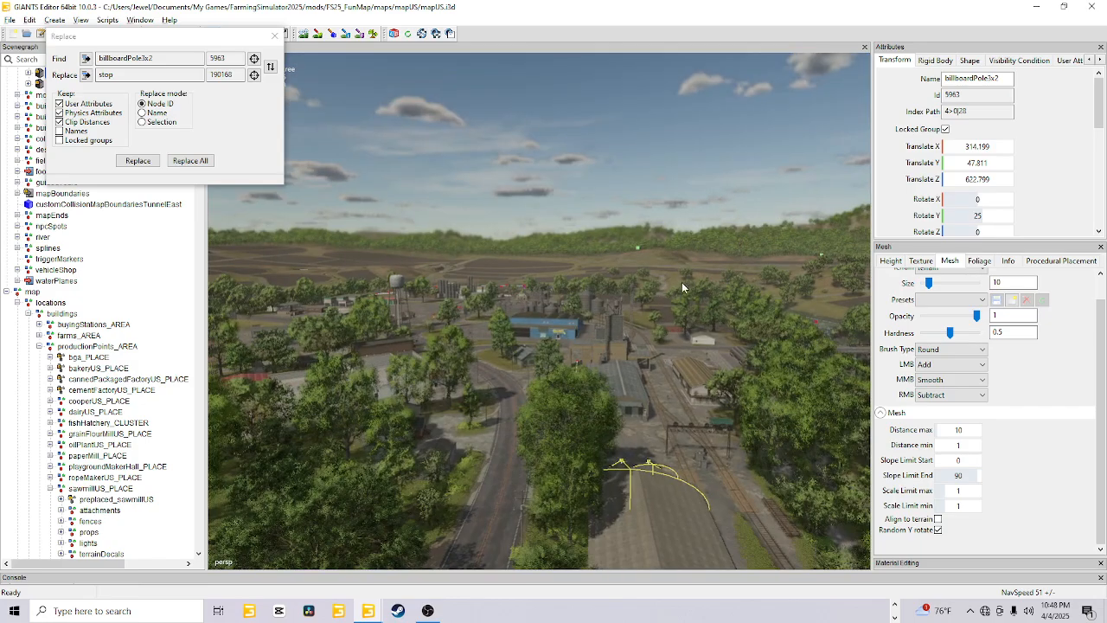
{"action": "scroll", "coordinate": [782, 249], "scroll_direction": "up", "scroll_amount": 3}
{"action": "scroll", "coordinate": [530, 414], "scroll_direction": "up", "scroll_amount": 3}
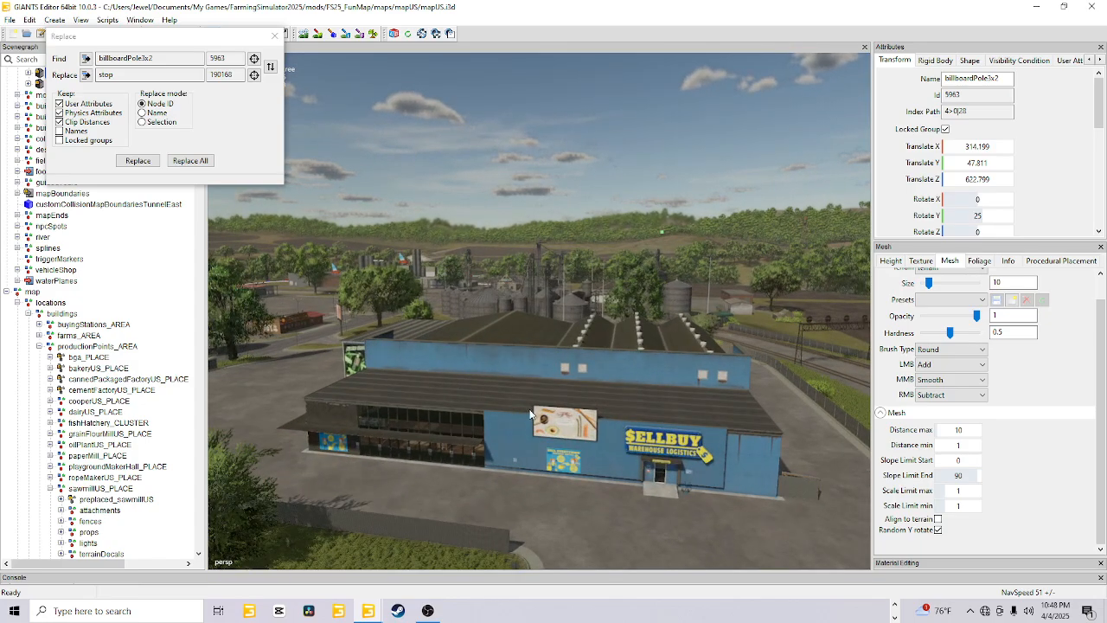
{"action": "scroll", "coordinate": [552, 433], "scroll_direction": "up", "scroll_amount": 3}
{"action": "left_click_drag", "start_coordinate": [531, 473], "coordinate": [594, 487], "text": "alt"}
{"action": "scroll", "coordinate": [552, 504], "scroll_direction": "up", "scroll_amount": 2}
{"action": "scroll", "coordinate": [618, 439], "scroll_direction": "down", "scroll_amount": 4}
{"action": "scroll", "coordinate": [605, 473], "scroll_direction": "up", "scroll_amount": 3}
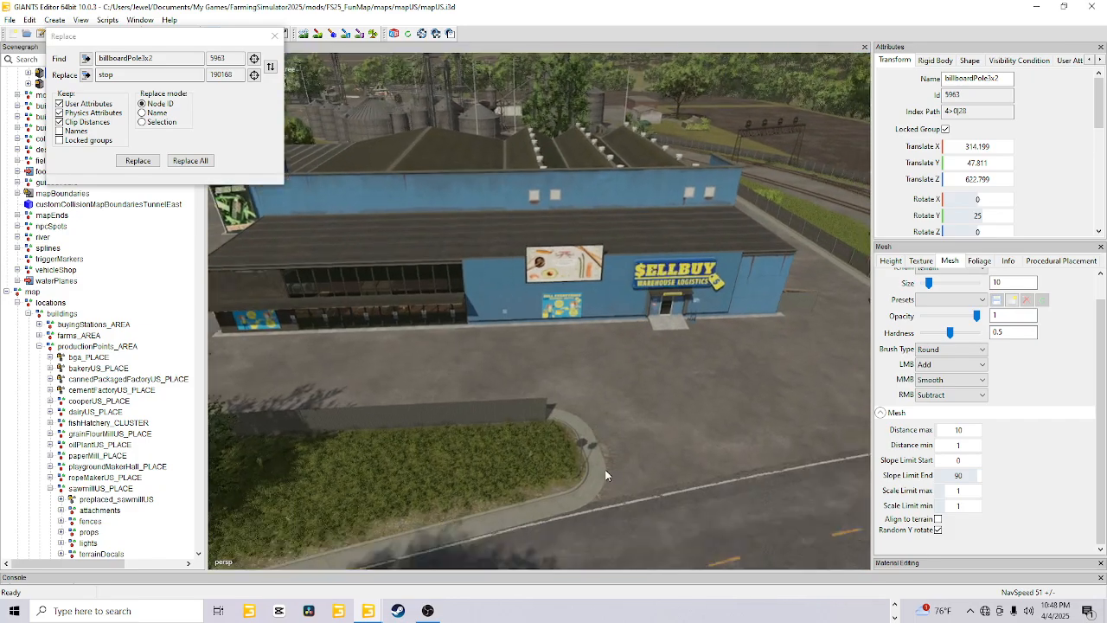
{"action": "left_click_drag", "start_coordinate": [602, 433], "coordinate": [567, 382], "text": "alt"}
{"action": "scroll", "coordinate": [613, 437], "scroll_direction": "up", "scroll_amount": 4}
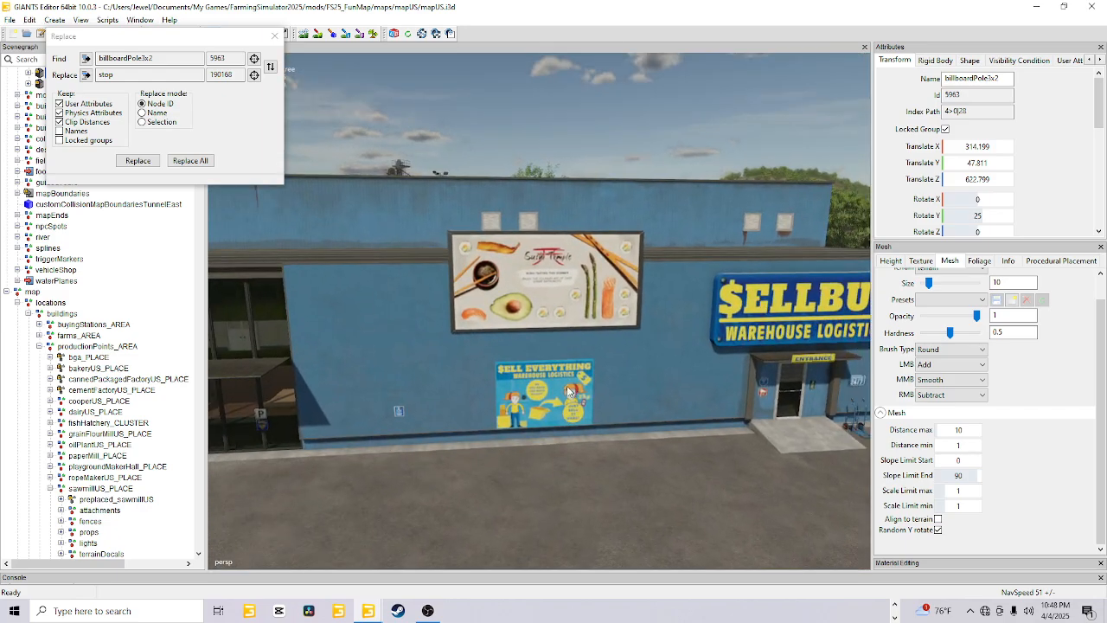
{"action": "left_click", "coordinate": [505, 276]}
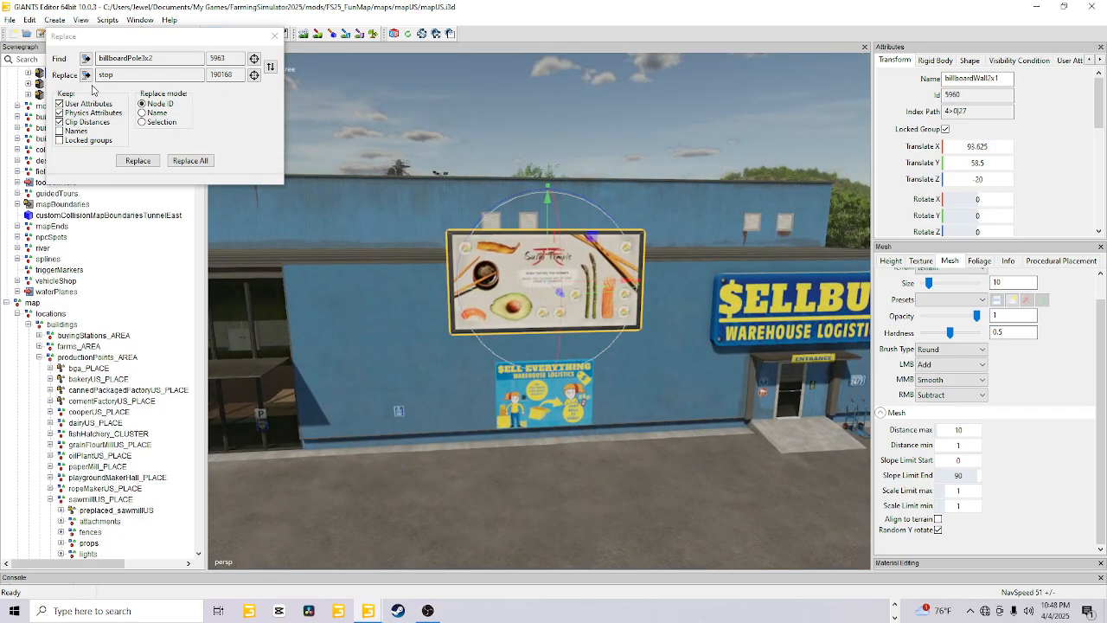
{"action": "left_click", "coordinate": [86, 75]}
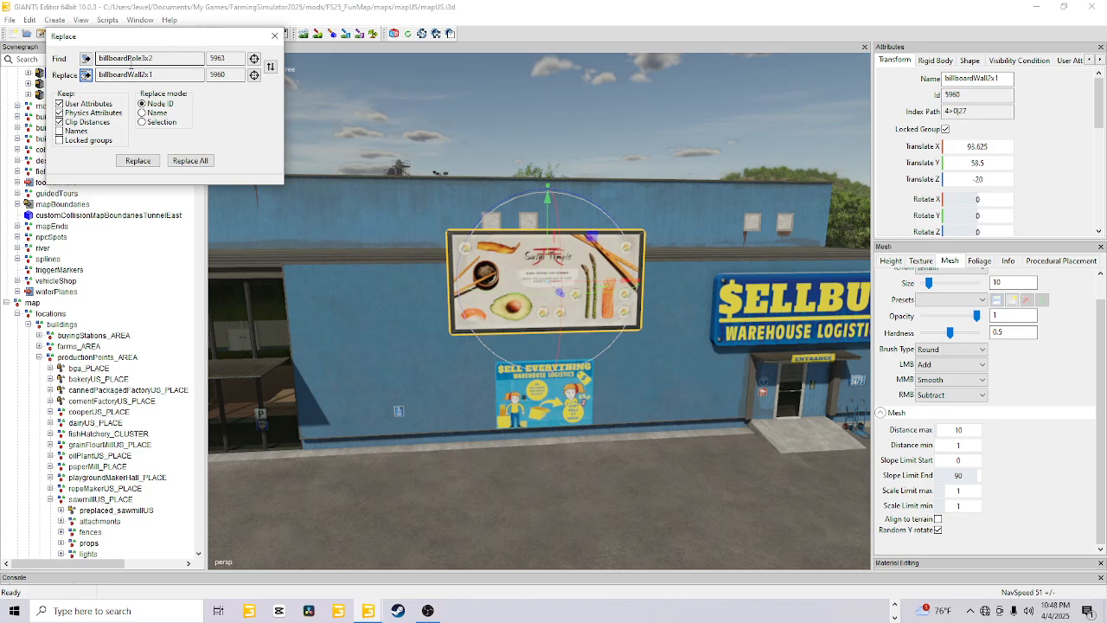
Step: Replace all billboardPole3x2 nodes with billboardWall2x1, keeping user attributes, physics attributes and clip distances
{"action": "left_click", "coordinate": [192, 161]}
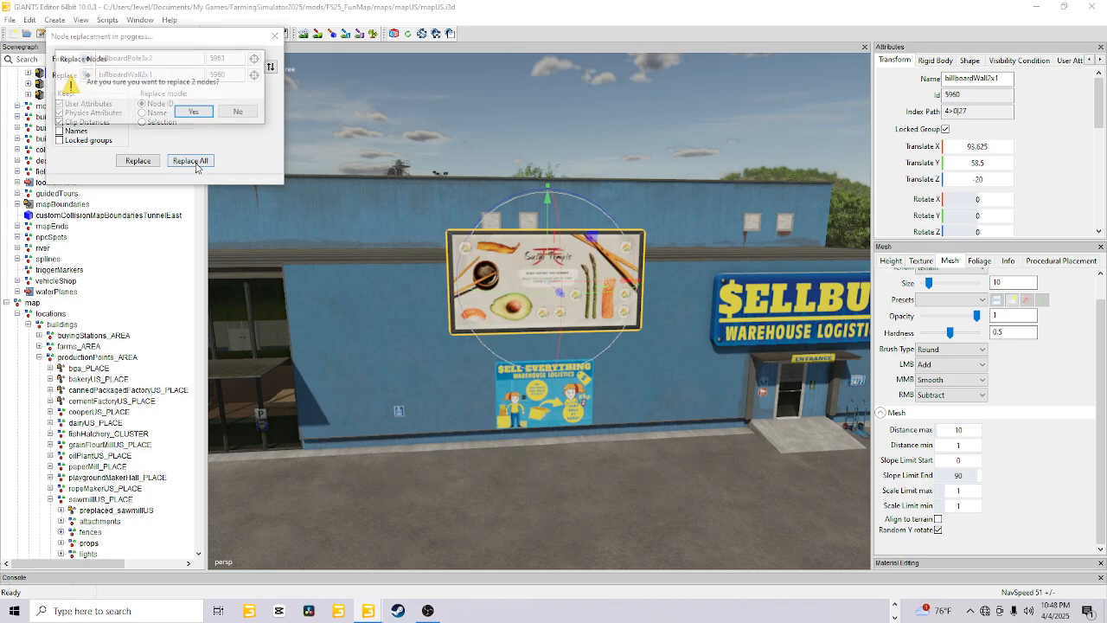
{"action": "left_click", "coordinate": [186, 114]}
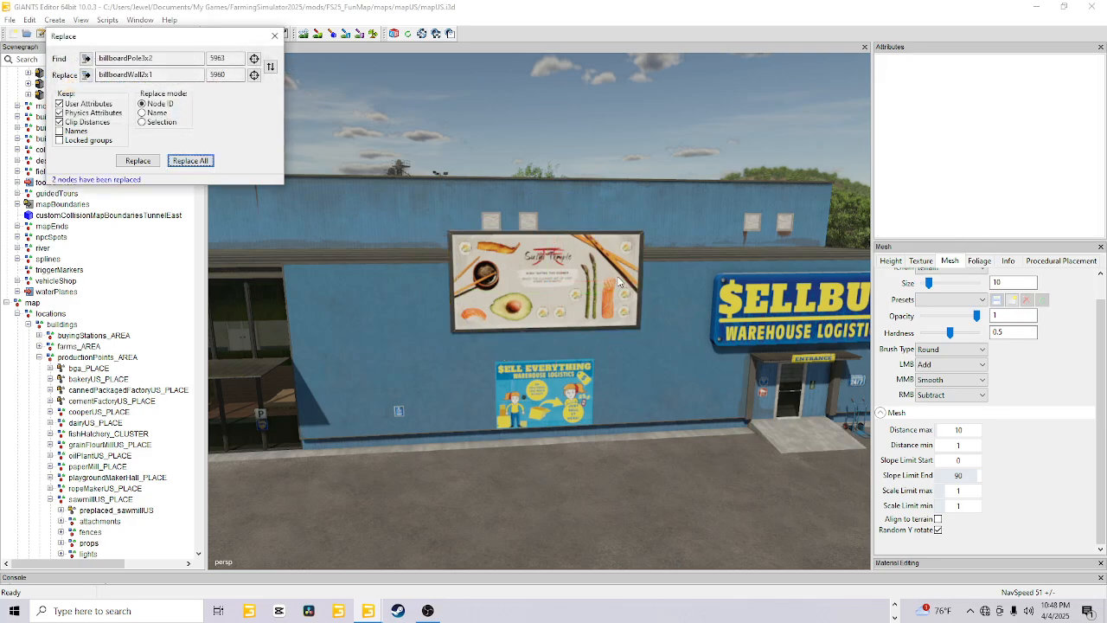
Step: Locate the swapped billboard in the roadside bushes near the sawmill sign and raise it to a Translate Y of about 51.16
{"action": "scroll", "coordinate": [606, 286], "scroll_direction": "down", "scroll_amount": 10}
{"action": "left_click_drag", "start_coordinate": [563, 338], "coordinate": [529, 419], "text": "alt"}
{"action": "scroll", "coordinate": [680, 440], "scroll_direction": "up", "scroll_amount": 3}
{"action": "left_click_drag", "start_coordinate": [680, 441], "coordinate": [585, 407], "text": "alt"}
{"action": "scroll", "coordinate": [420, 424], "scroll_direction": "up", "scroll_amount": 4}
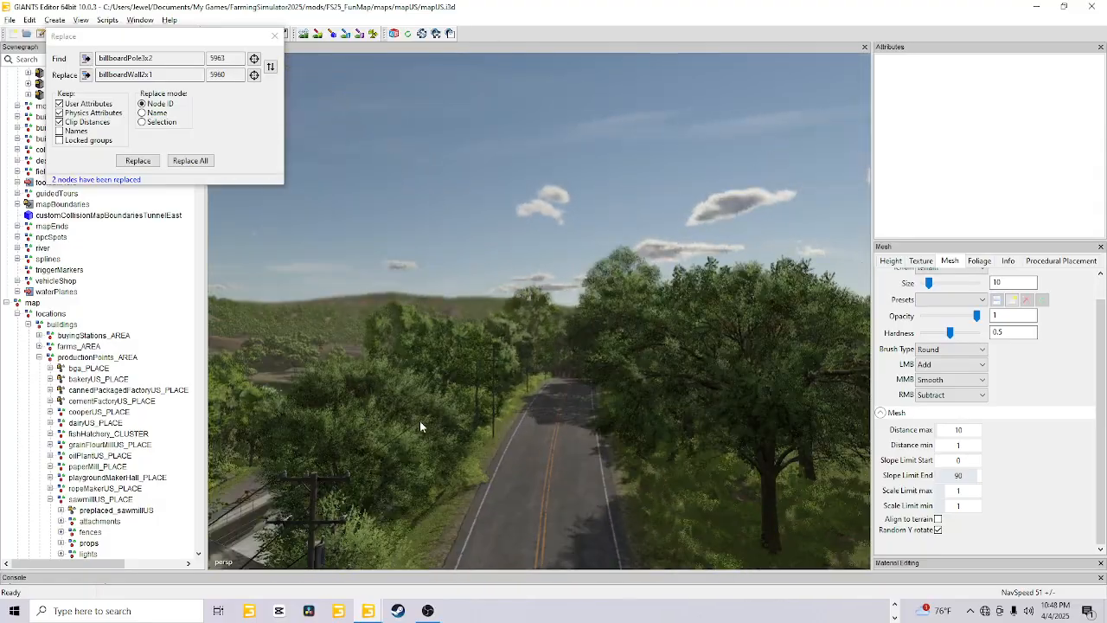
{"action": "left_click_drag", "start_coordinate": [420, 424], "coordinate": [570, 381], "text": "alt"}
{"action": "scroll", "coordinate": [619, 368], "scroll_direction": "down", "scroll_amount": 5}
{"action": "left_click_drag", "start_coordinate": [667, 358], "coordinate": [412, 424], "text": "alt"}
{"action": "scroll", "coordinate": [519, 402], "scroll_direction": "down", "scroll_amount": 4}
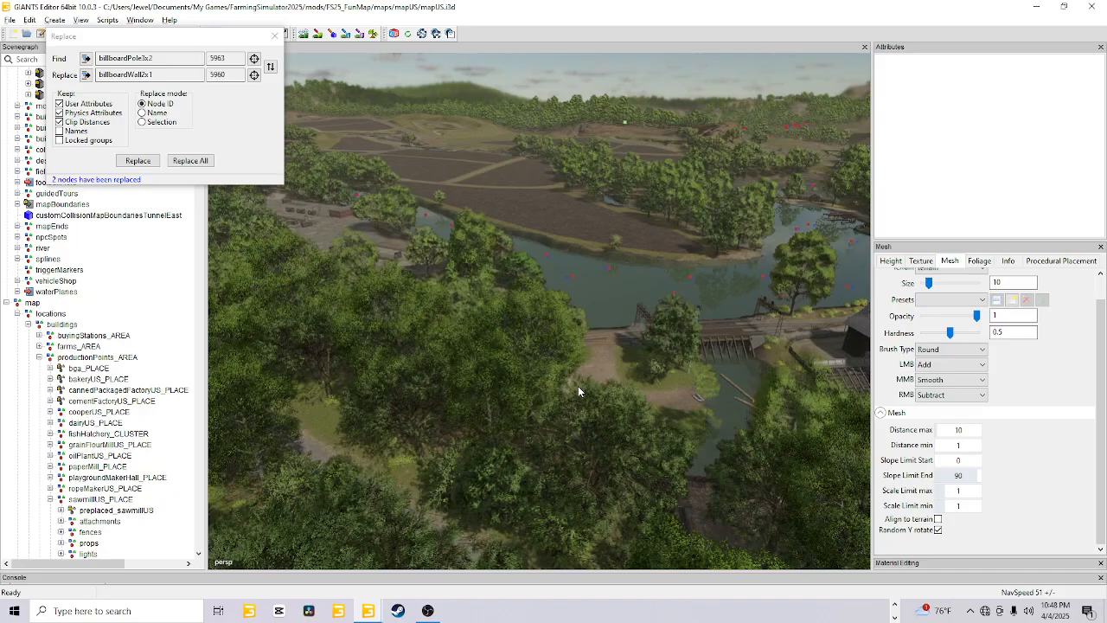
{"action": "left_click_drag", "start_coordinate": [578, 386], "coordinate": [827, 424], "text": "alt"}
{"action": "scroll", "coordinate": [519, 416], "scroll_direction": "up", "scroll_amount": 4}
{"action": "left_click_drag", "start_coordinate": [659, 357], "coordinate": [440, 439], "text": "alt"}
{"action": "scroll", "coordinate": [511, 405], "scroll_direction": "up", "scroll_amount": 4}
{"action": "scroll", "coordinate": [544, 378], "scroll_direction": "up", "scroll_amount": 5}
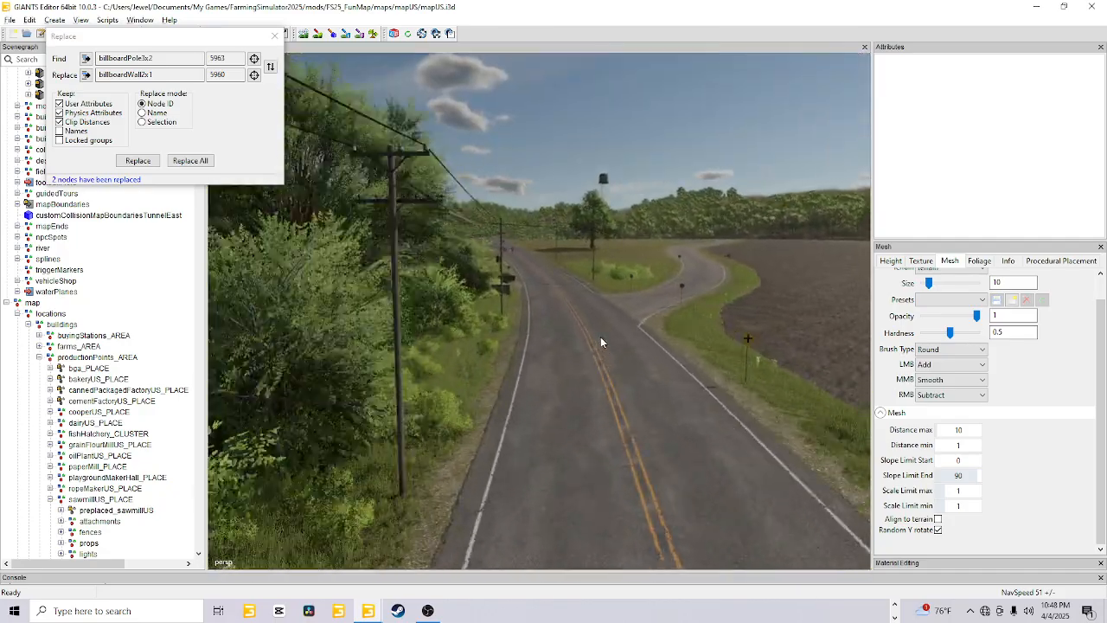
{"action": "left_click_drag", "start_coordinate": [600, 337], "coordinate": [566, 364], "text": "alt"}
{"action": "scroll", "coordinate": [549, 373], "scroll_direction": "up", "scroll_amount": 6}
{"action": "left_click_drag", "start_coordinate": [644, 340], "coordinate": [142, 406], "text": "alt"}
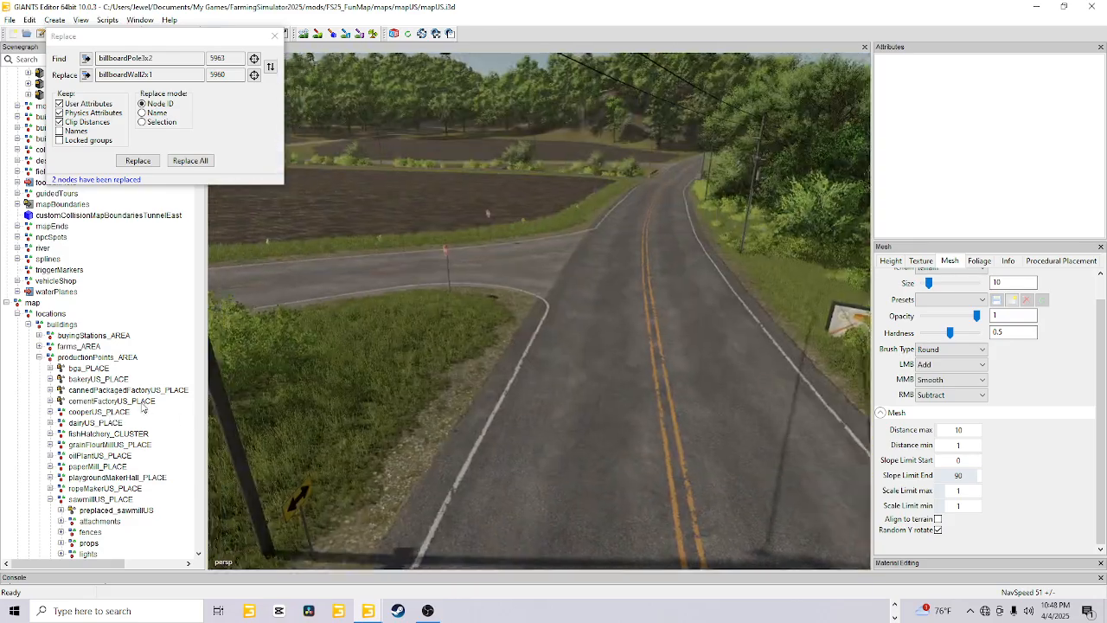
{"action": "left_click_drag", "start_coordinate": [597, 387], "coordinate": [442, 406], "text": "alt"}
{"action": "scroll", "coordinate": [367, 425], "scroll_direction": "up", "scroll_amount": 4}
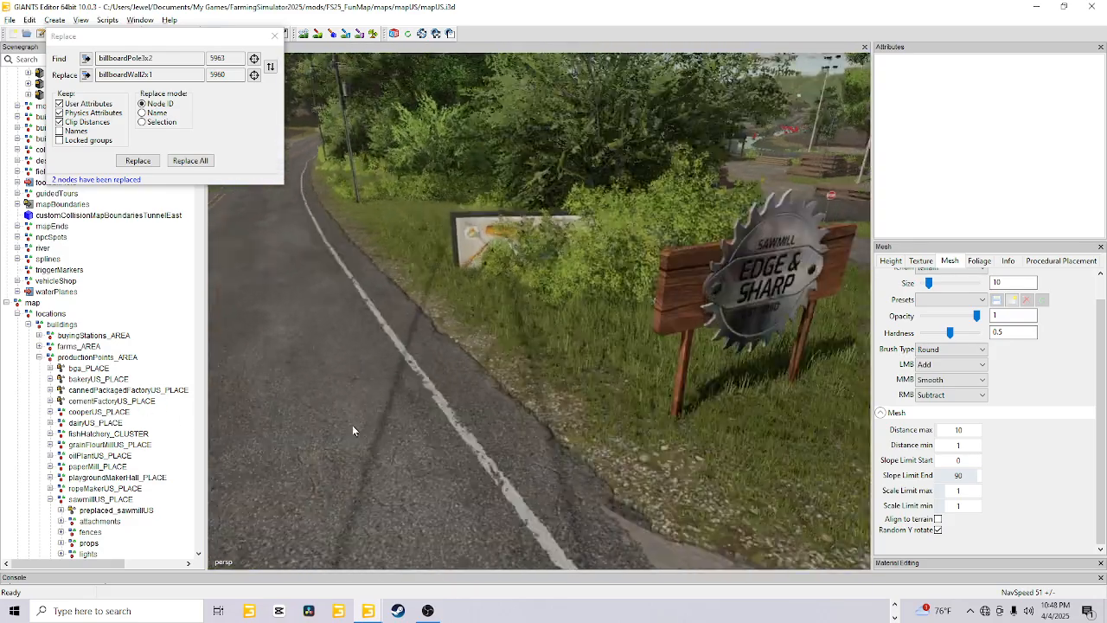
{"action": "scroll", "coordinate": [353, 427], "scroll_direction": "up", "scroll_amount": 3}
{"action": "left_click_drag", "start_coordinate": [368, 350], "coordinate": [331, 380], "text": "alt"}
{"action": "scroll", "coordinate": [281, 399], "scroll_direction": "up", "scroll_amount": 5}
{"action": "left_click_drag", "start_coordinate": [485, 380], "coordinate": [415, 411], "text": "alt"}
{"action": "scroll", "coordinate": [399, 419], "scroll_direction": "down", "scroll_amount": 5}
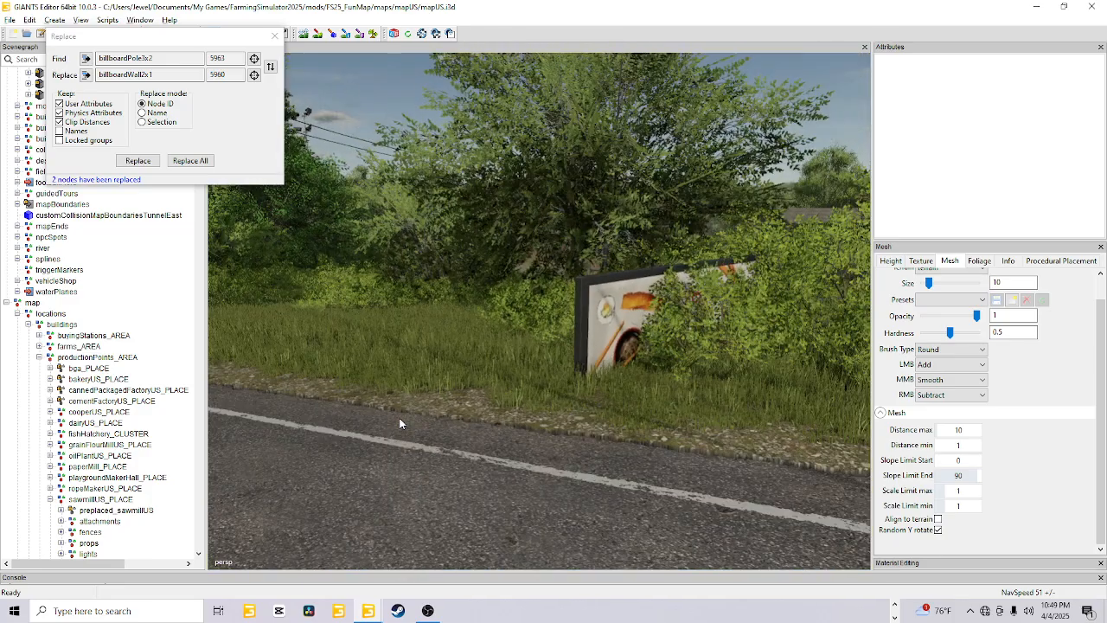
{"action": "left_click", "coordinate": [597, 319]}
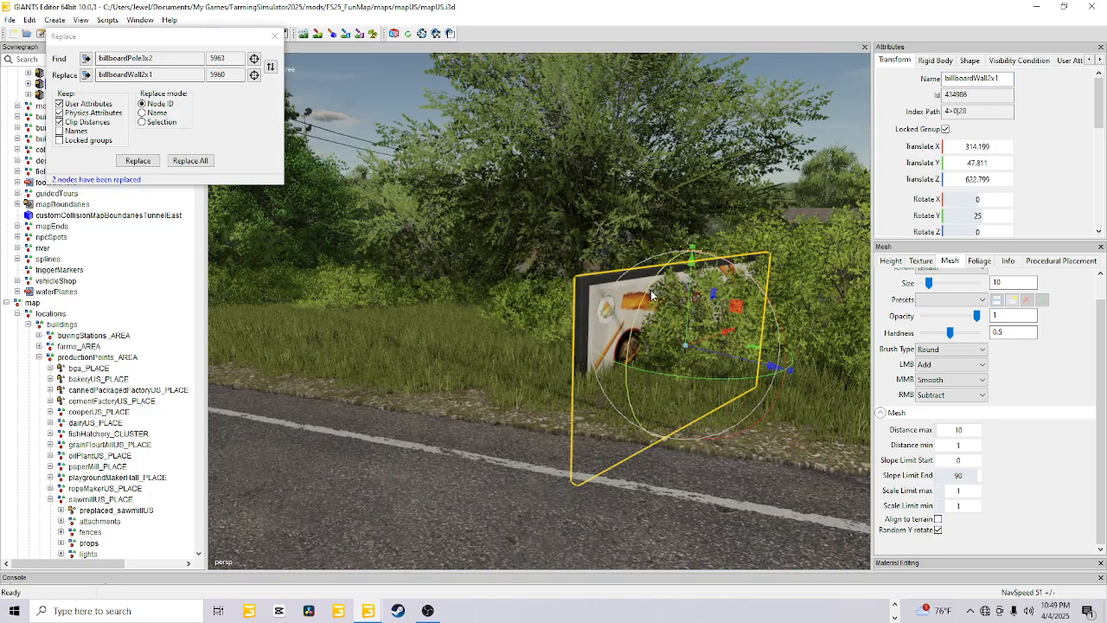
{"action": "left_click_drag", "start_coordinate": [692, 293], "coordinate": [772, 113]}
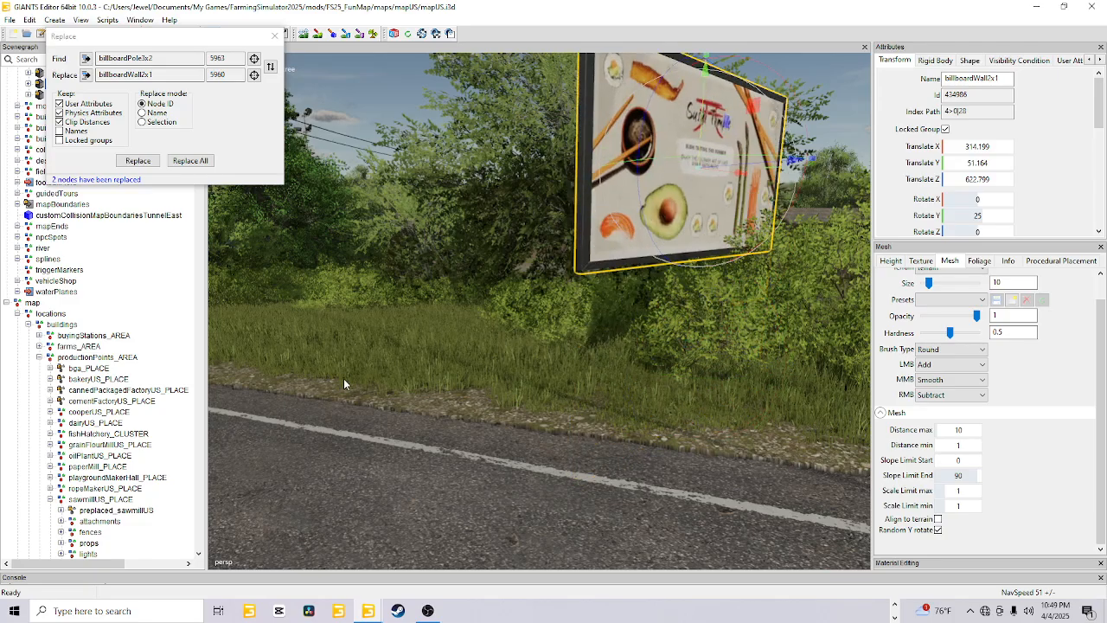
Step: Examine the raised billboard from a distance, and the replaced trees around the river, the ferry dock and the round field
{"action": "scroll", "coordinate": [554, 313], "scroll_direction": "down", "scroll_amount": 5}
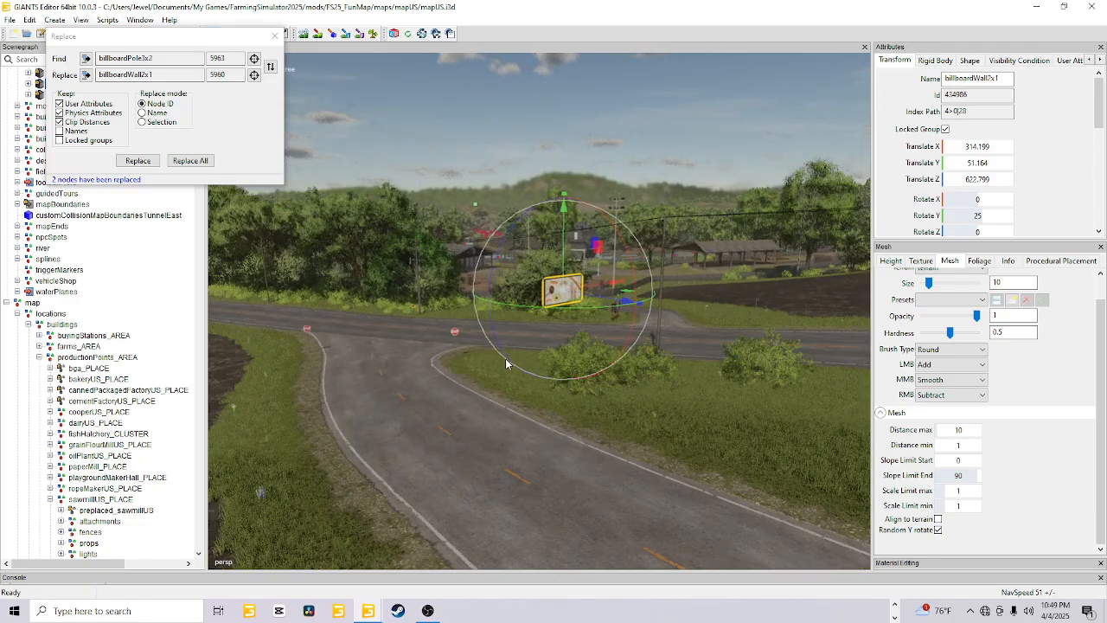
{"action": "left_click_drag", "start_coordinate": [506, 358], "coordinate": [370, 381], "text": "alt"}
{"action": "scroll", "coordinate": [530, 379], "scroll_direction": "down", "scroll_amount": 3}
{"action": "middle_click_drag", "start_coordinate": [369, 382], "coordinate": [499, 407], "text": "alt"}
{"action": "left_click_drag", "start_coordinate": [499, 406], "coordinate": [644, 325], "text": "alt"}
{"action": "right_click_drag", "start_coordinate": [644, 324], "coordinate": [770, 257], "text": "alt"}
{"action": "right_click_drag", "start_coordinate": [507, 439], "coordinate": [728, 297], "text": "alt"}
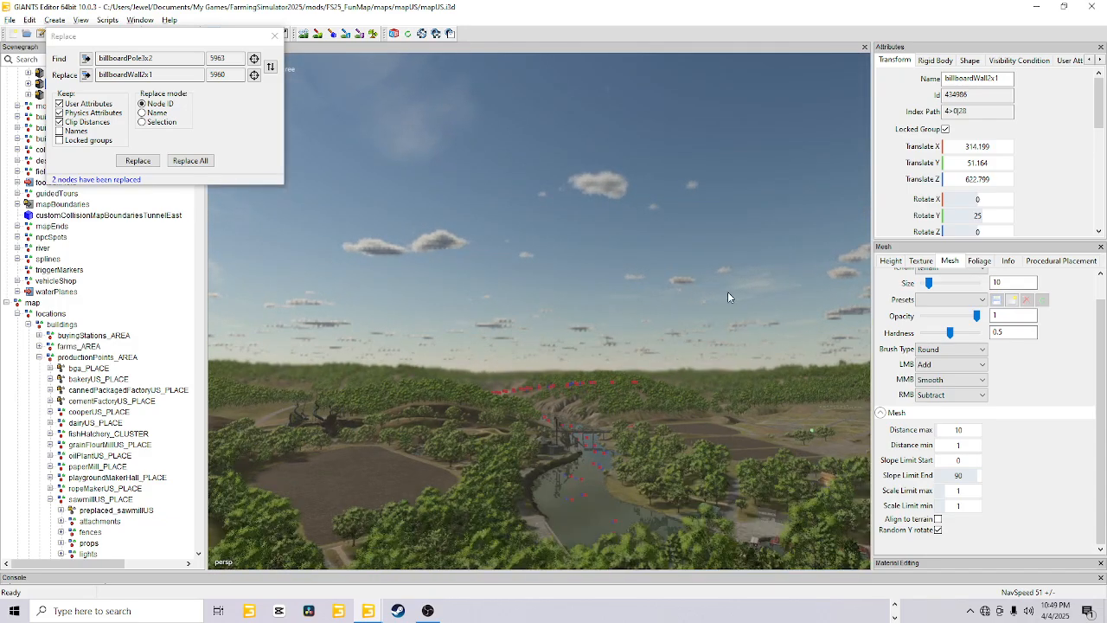
{"action": "right_click_drag", "start_coordinate": [459, 507], "coordinate": [563, 419], "text": "alt"}
{"action": "left_click_drag", "start_coordinate": [563, 419], "coordinate": [631, 460], "text": "alt"}
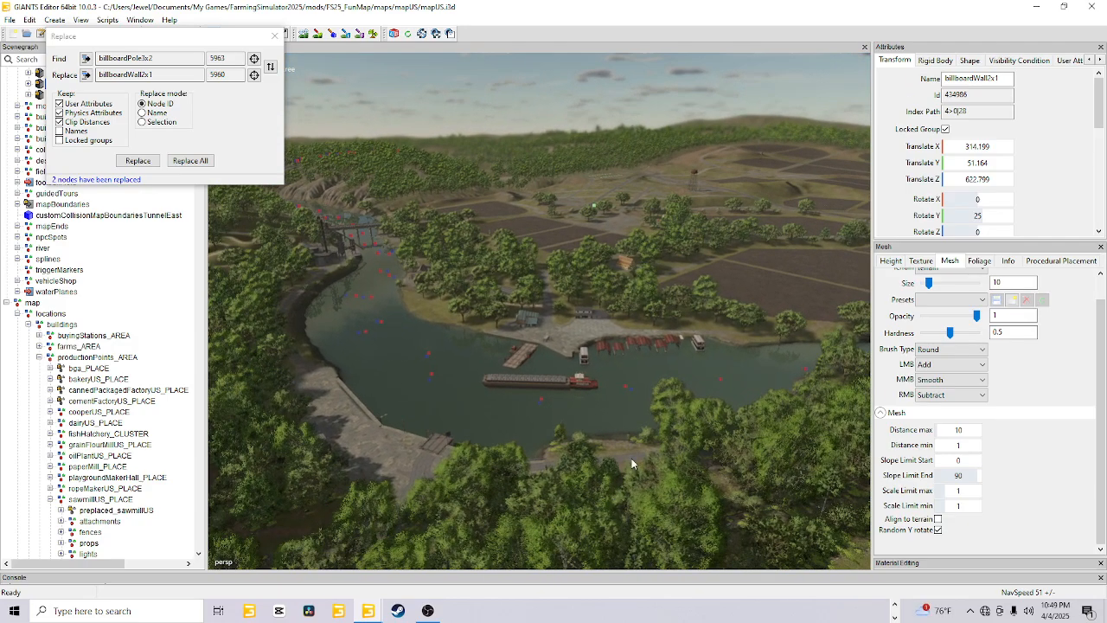
{"action": "right_click_drag", "start_coordinate": [543, 433], "coordinate": [900, 276], "text": "alt"}
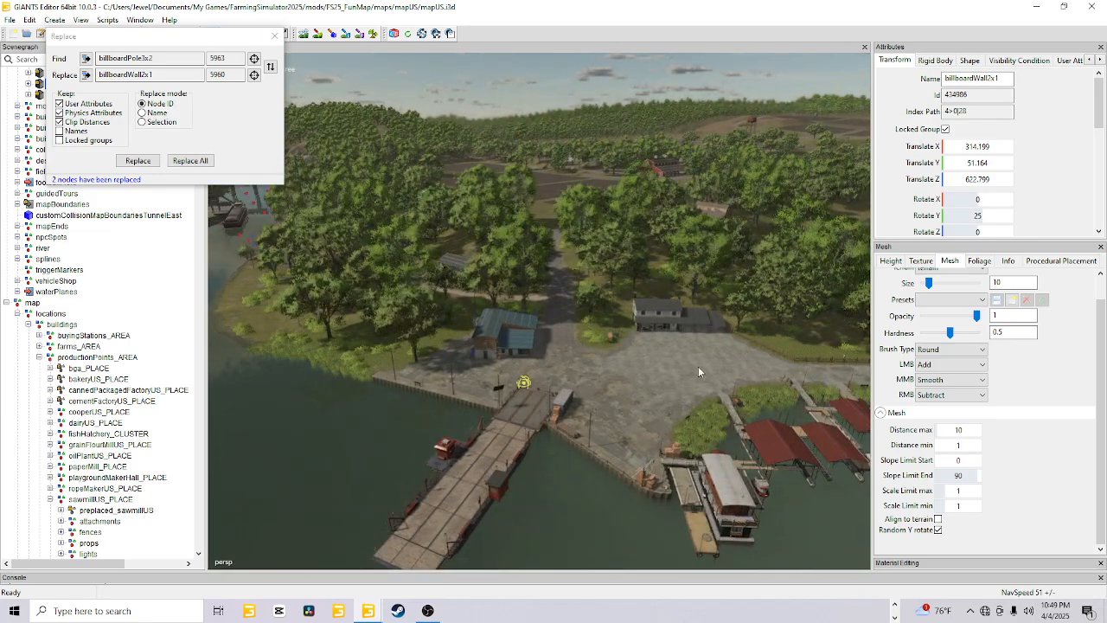
{"action": "left_click", "coordinate": [672, 325]}
{"action": "right_click_drag", "start_coordinate": [676, 330], "coordinate": [500, 475], "text": "alt"}
{"action": "left_click_drag", "start_coordinate": [490, 486], "coordinate": [731, 354], "text": "alt"}
{"action": "right_click_drag", "start_coordinate": [731, 354], "coordinate": [389, 520], "text": "alt"}
{"action": "left_click_drag", "start_coordinate": [467, 461], "coordinate": [499, 459], "text": "alt"}
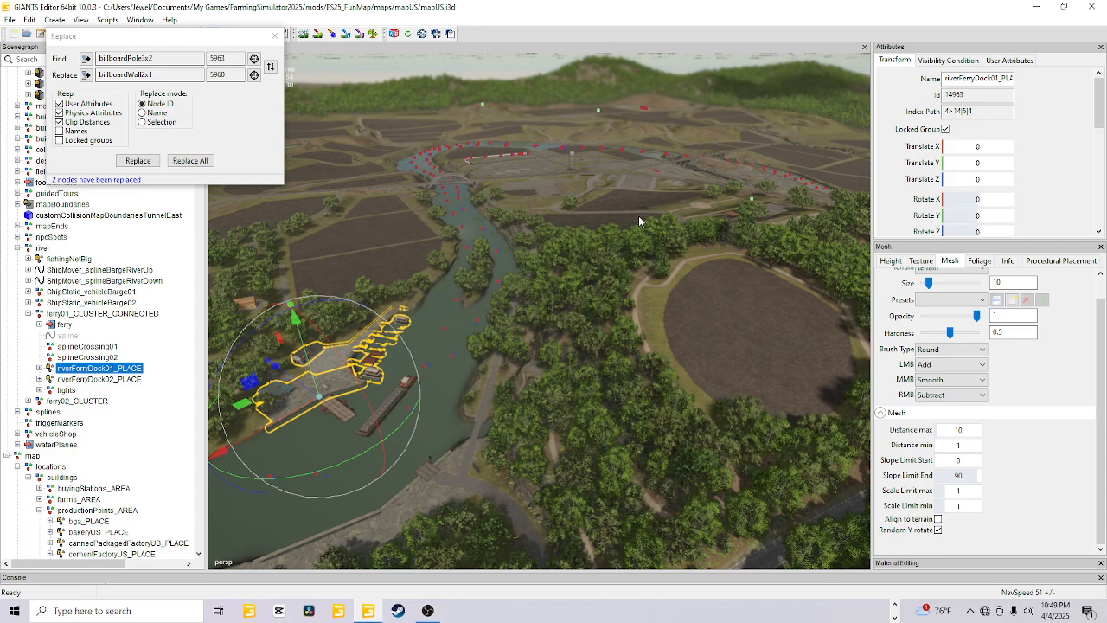
{"action": "left_click_drag", "start_coordinate": [435, 372], "coordinate": [523, 403], "text": "alt"}
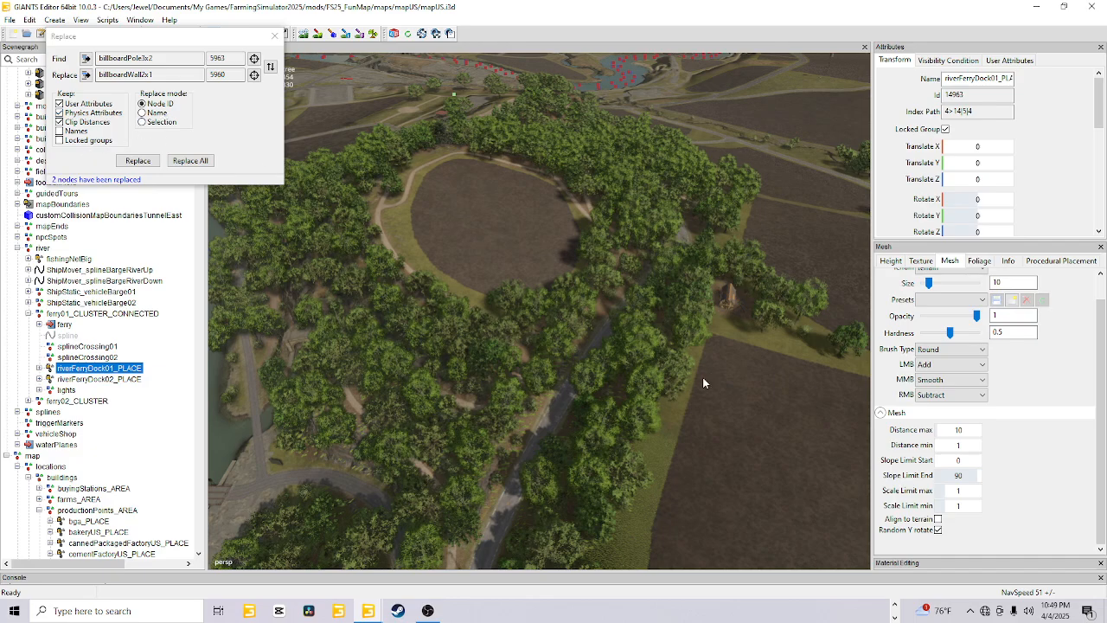
{"action": "left_click_drag", "start_coordinate": [703, 377], "coordinate": [650, 340], "text": "alt"}
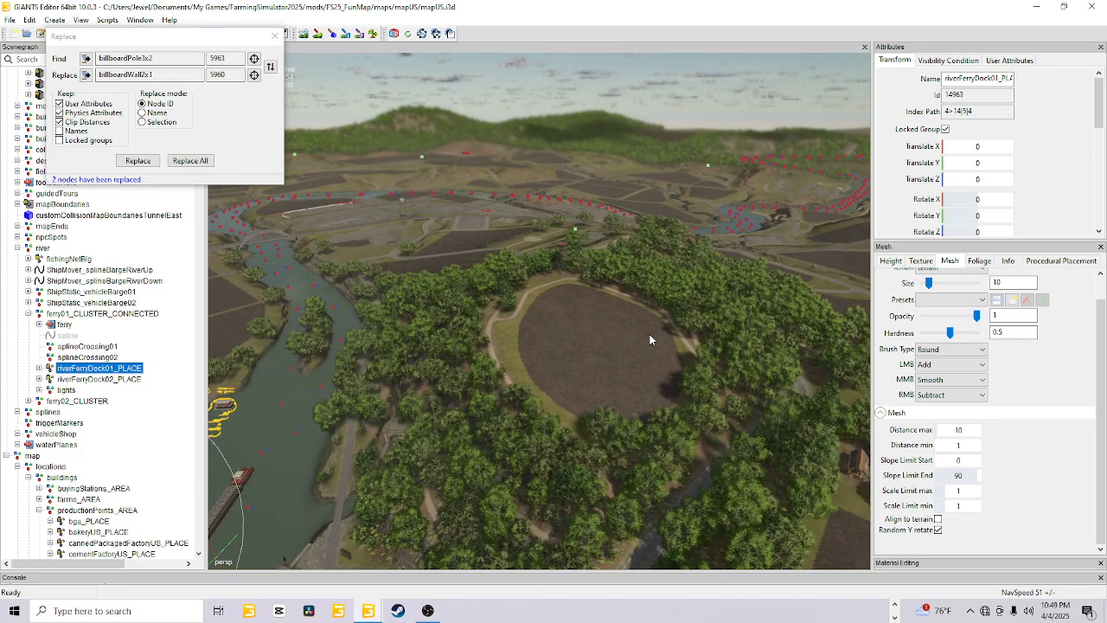